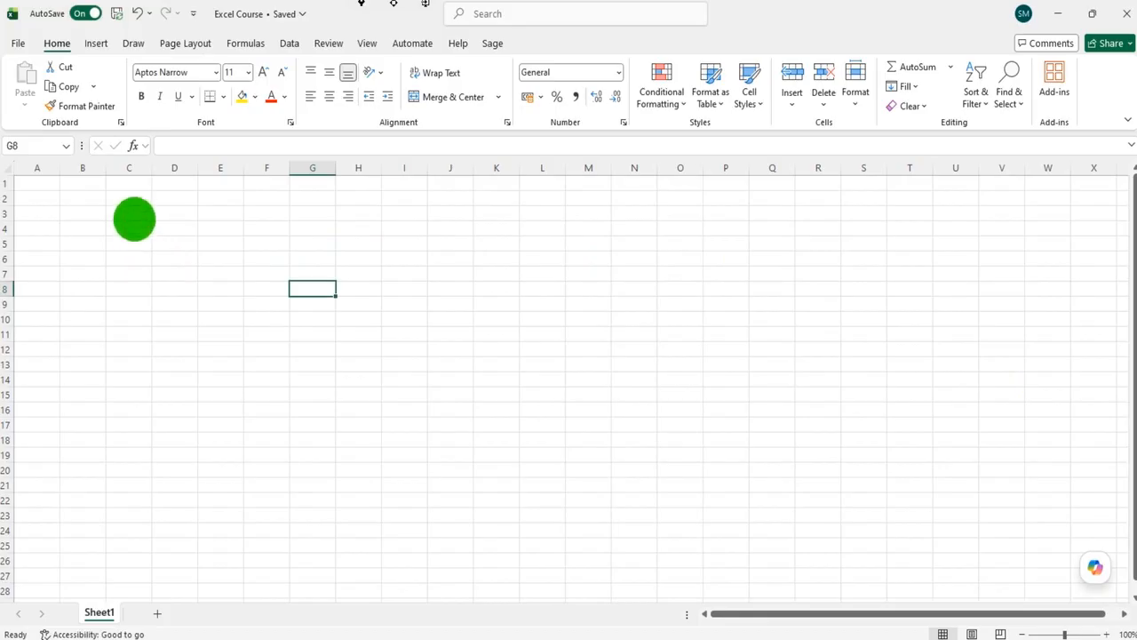
left_click_drag(134, 218, 937, 567)
left_click(817, 502)
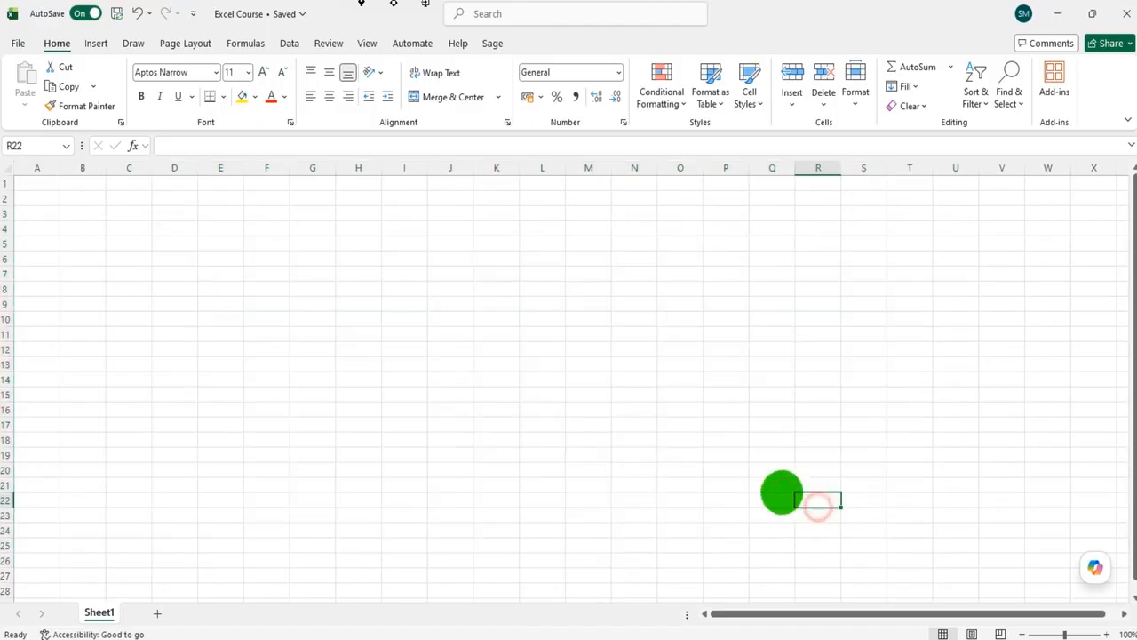
left_click(135, 212)
left_click_drag(176, 215, 519, 215)
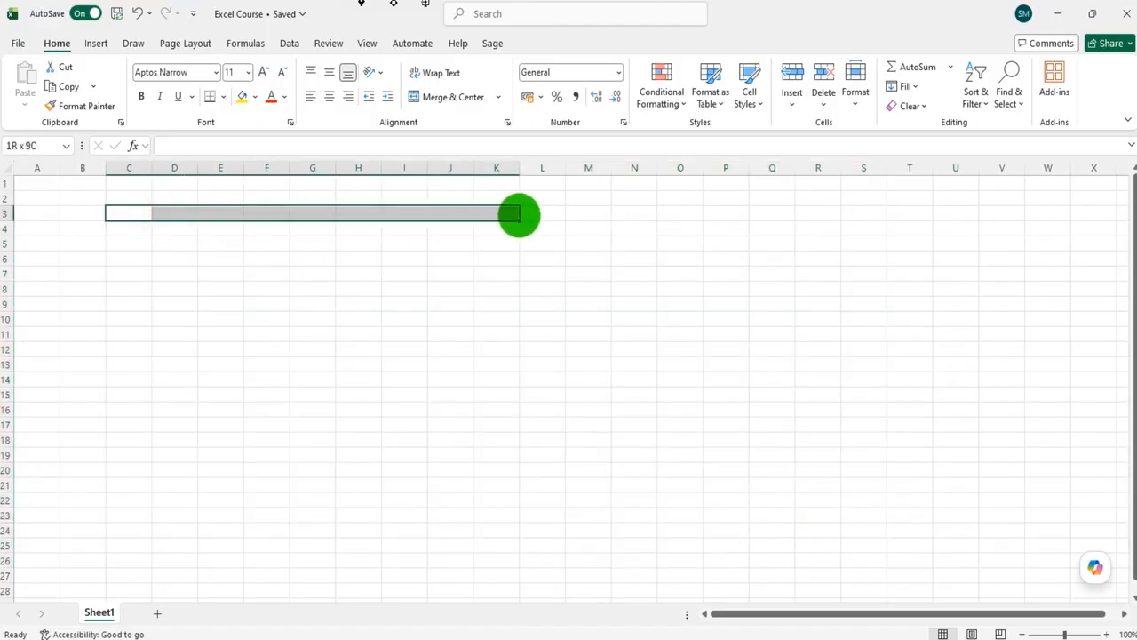
left_click_drag(134, 229, 491, 407)
left_click(419, 354)
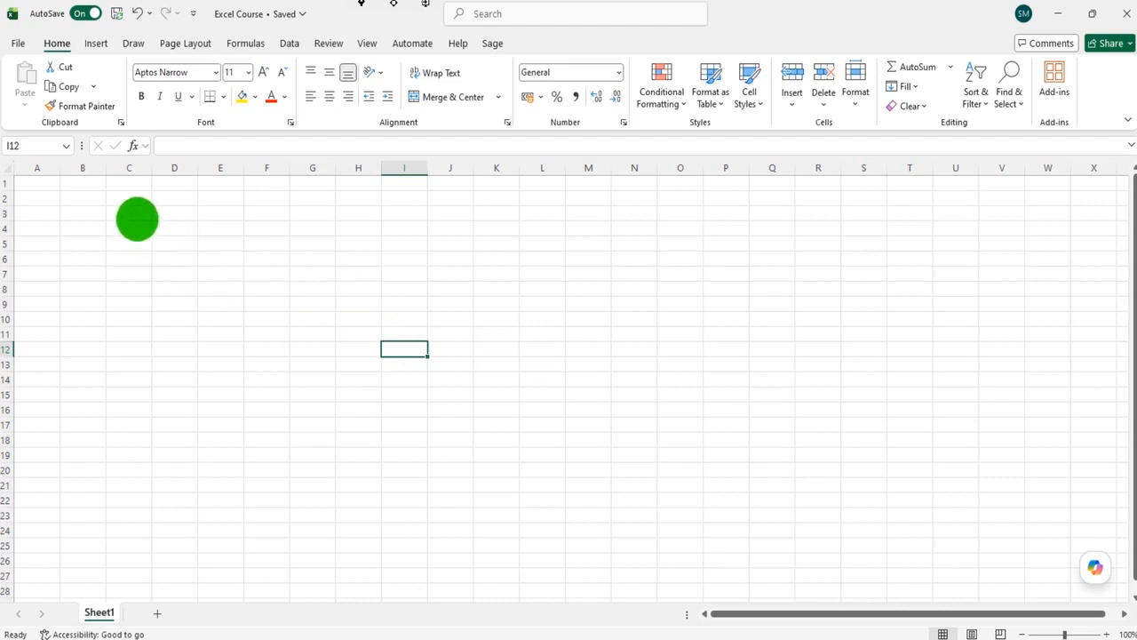
Enter the column headings Date in C4 and Job Number in D4.
left_click(138, 227)
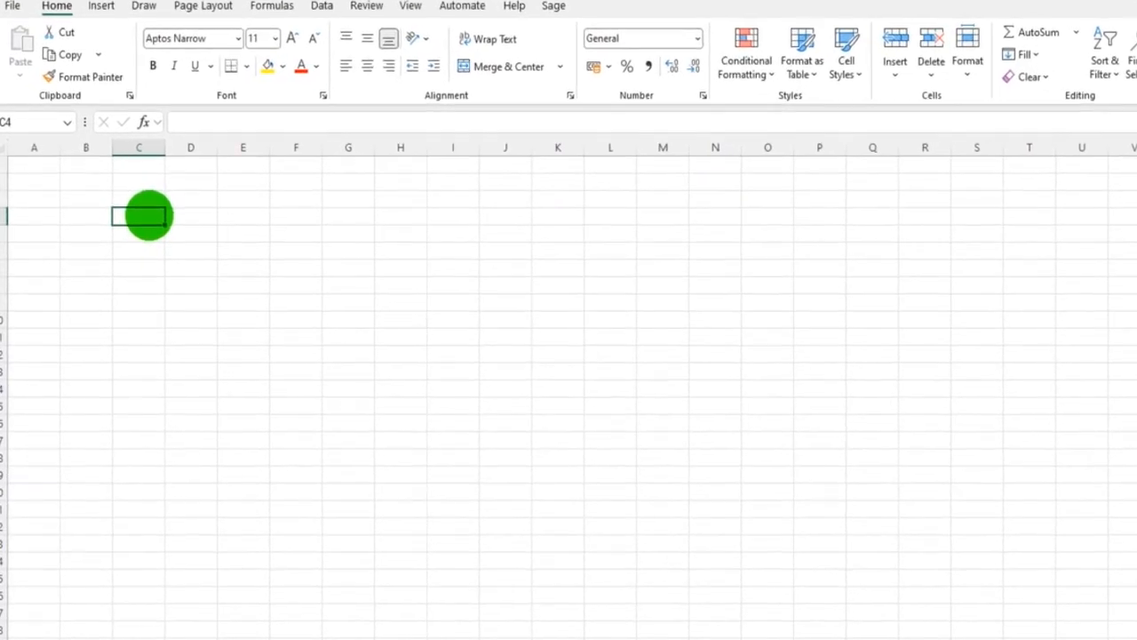
type("Date")
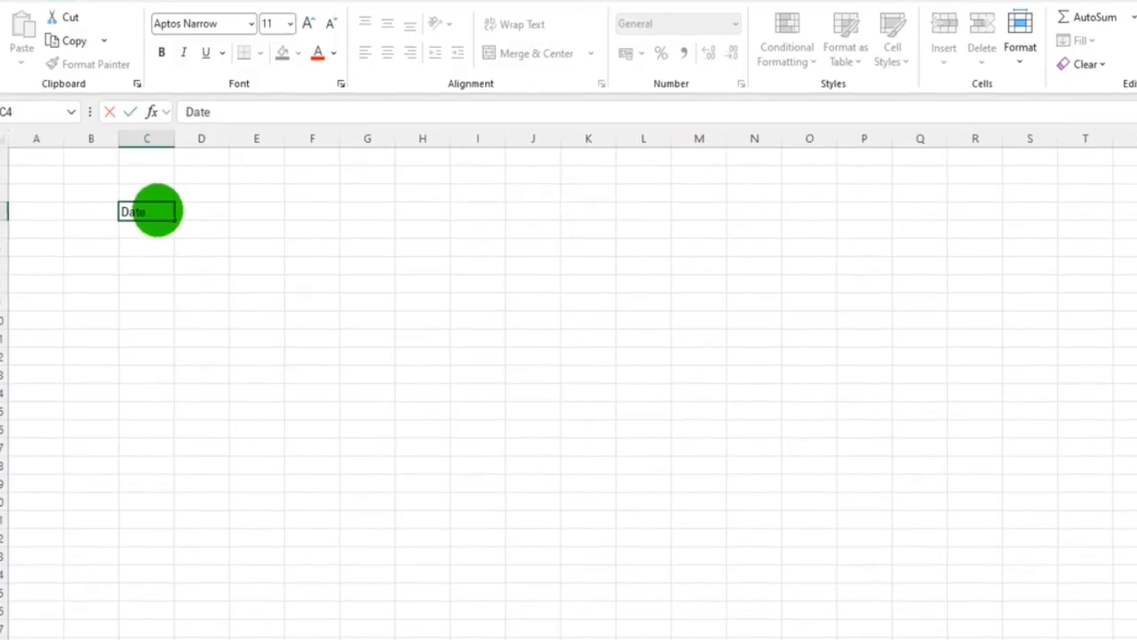
key("Tab")
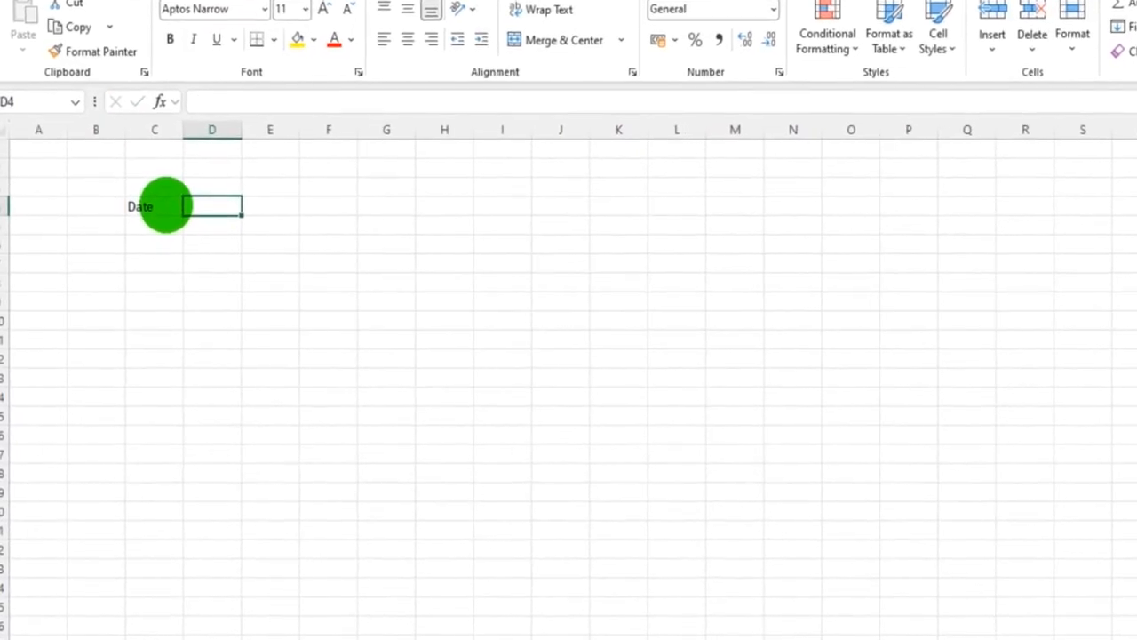
type("Job Num")
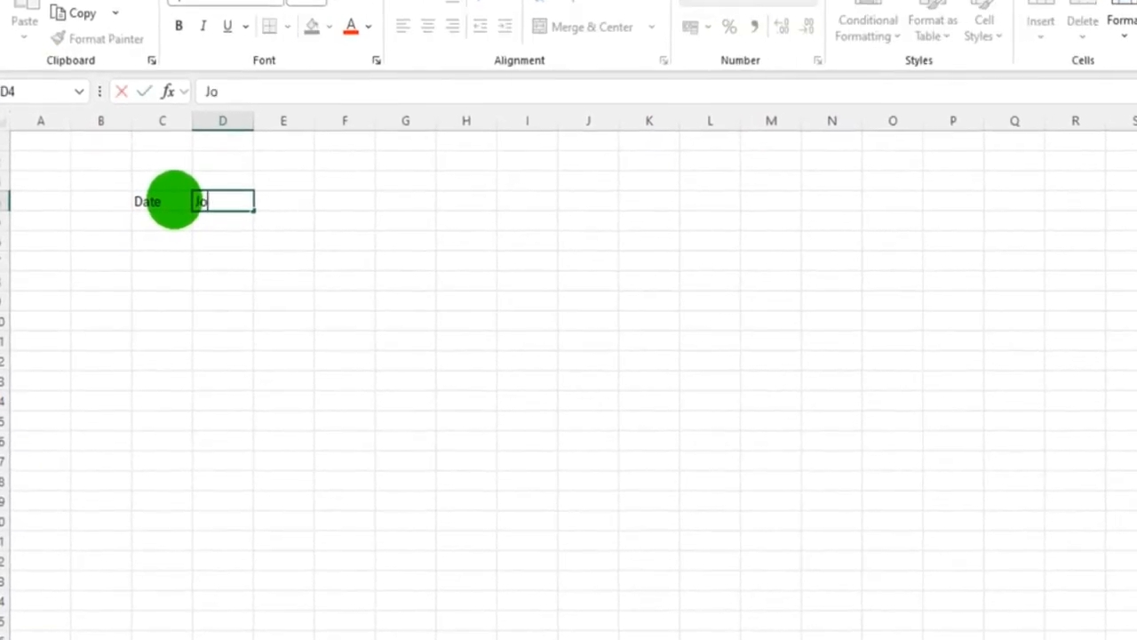
type("bre")
key("BackSpace")
key("BackSpace")
type("er")
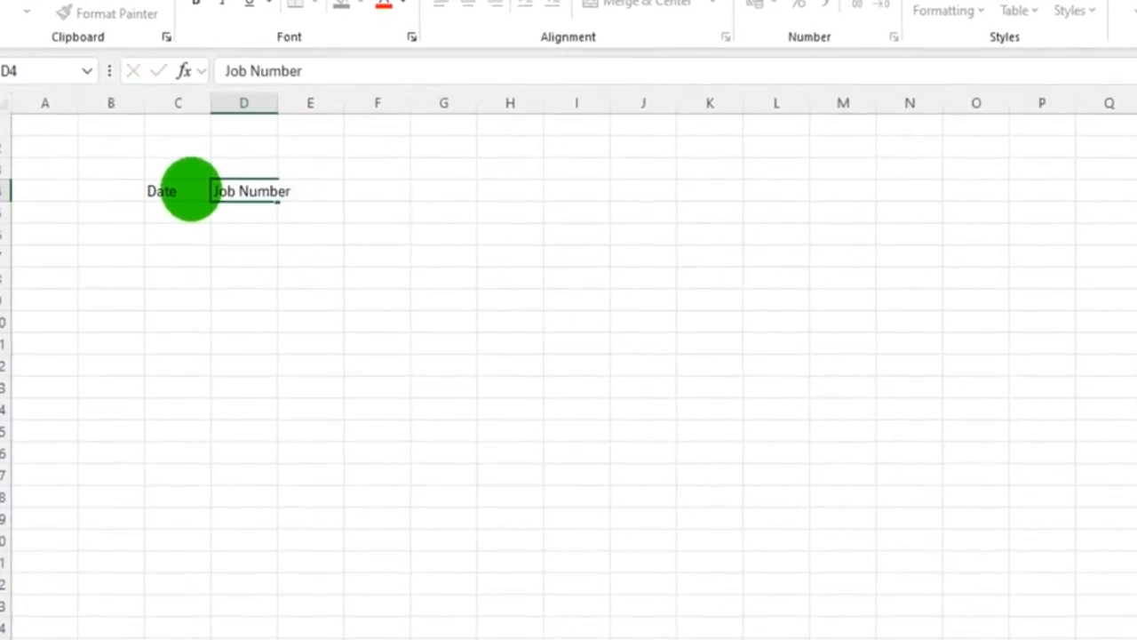
Add the headings Description in E4 and Amount in F4.
type("Descrptio")
key("BackSpace")
type("iption")
key("Tab")
type("Amount")
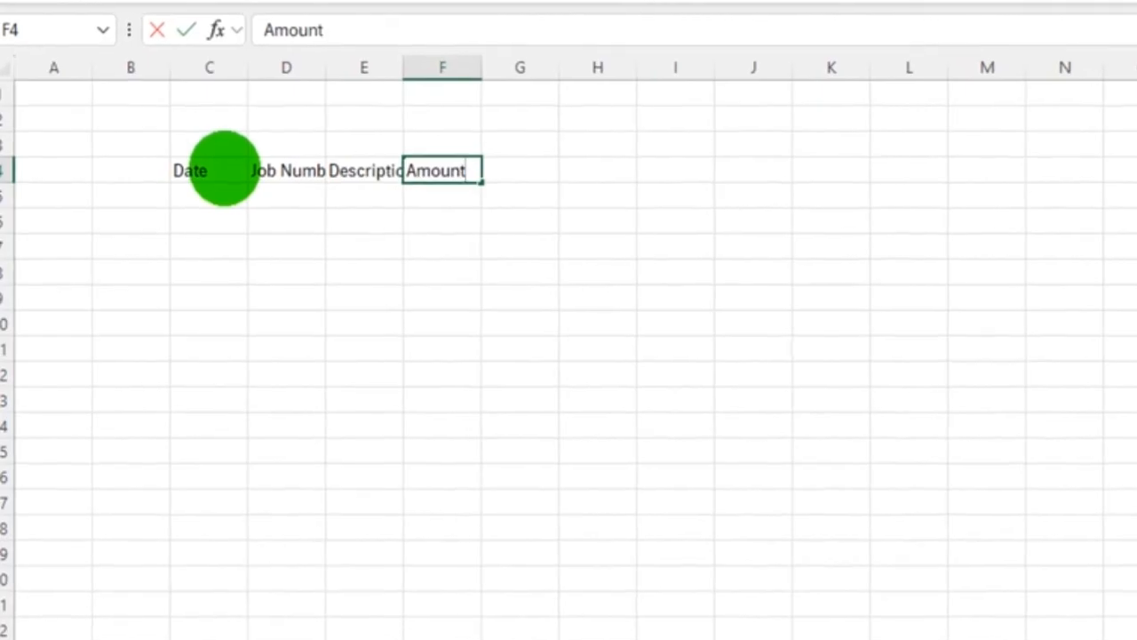
key("Tab")
left_click(224, 169)
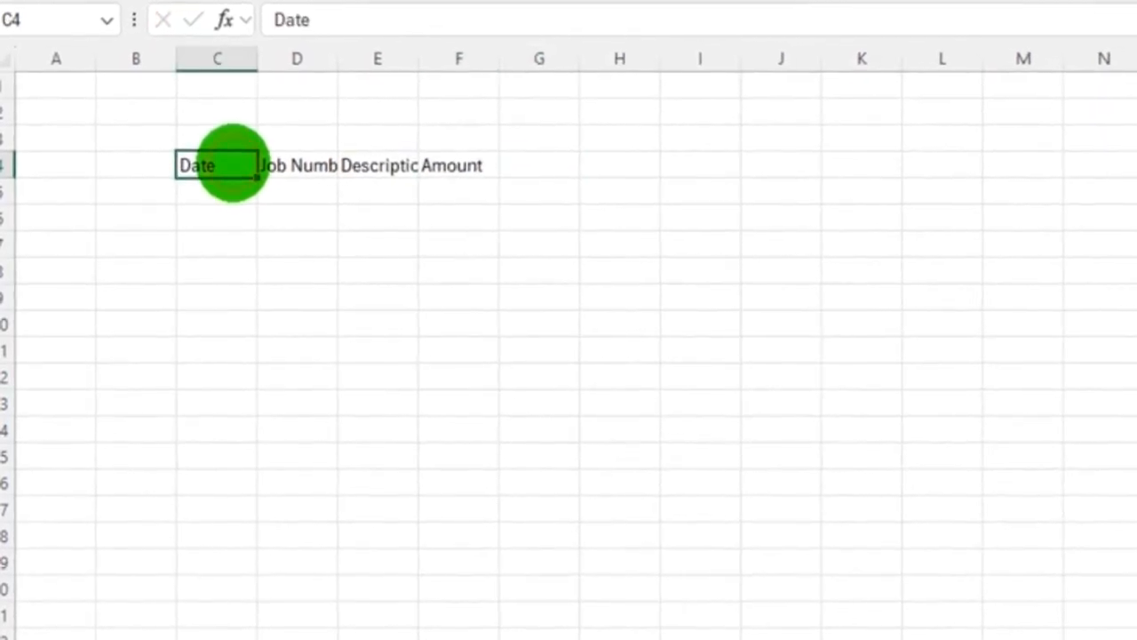
left_click_drag(227, 190, 223, 597)
left_click_drag(335, 187, 338, 592)
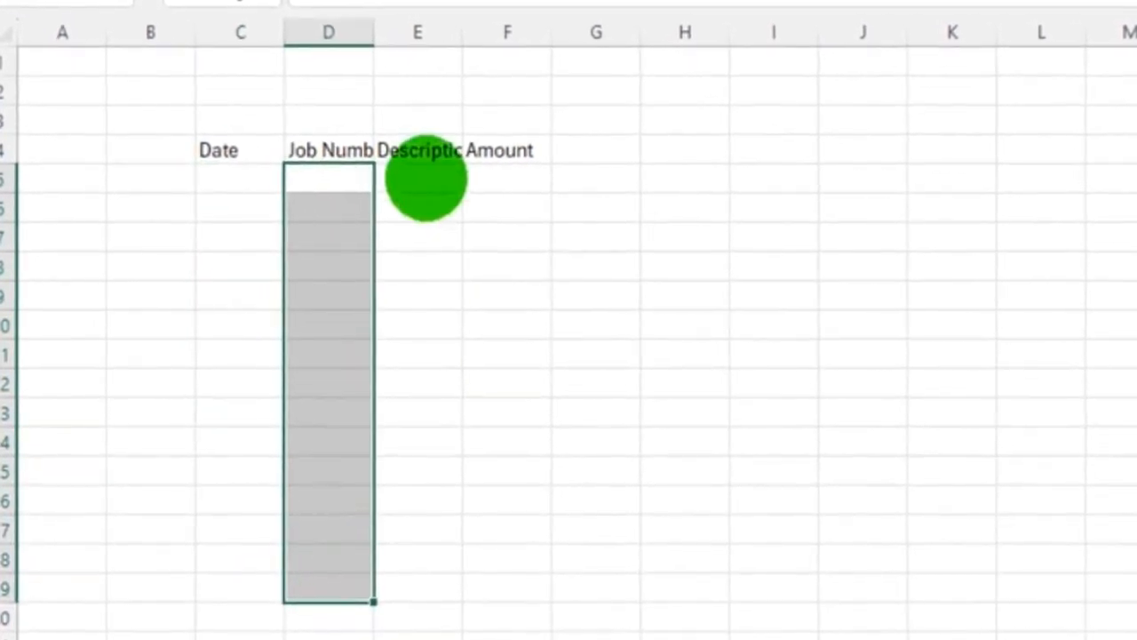
left_click_drag(425, 179, 382, 630)
left_click_drag(515, 150, 524, 586)
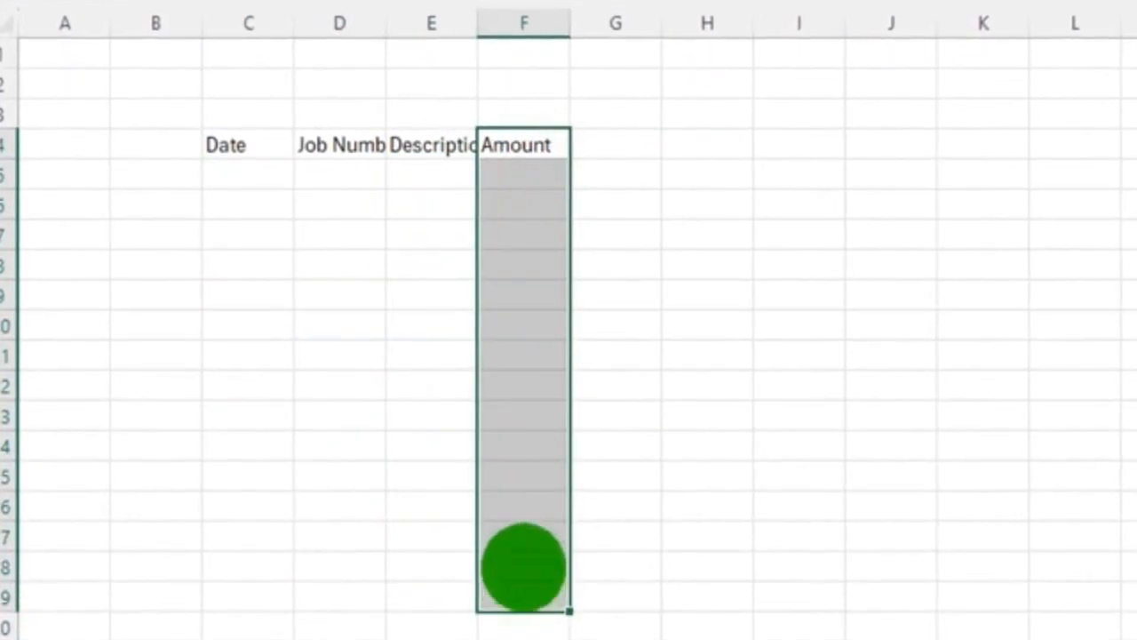
left_click(528, 384)
left_click_drag(234, 148, 529, 168)
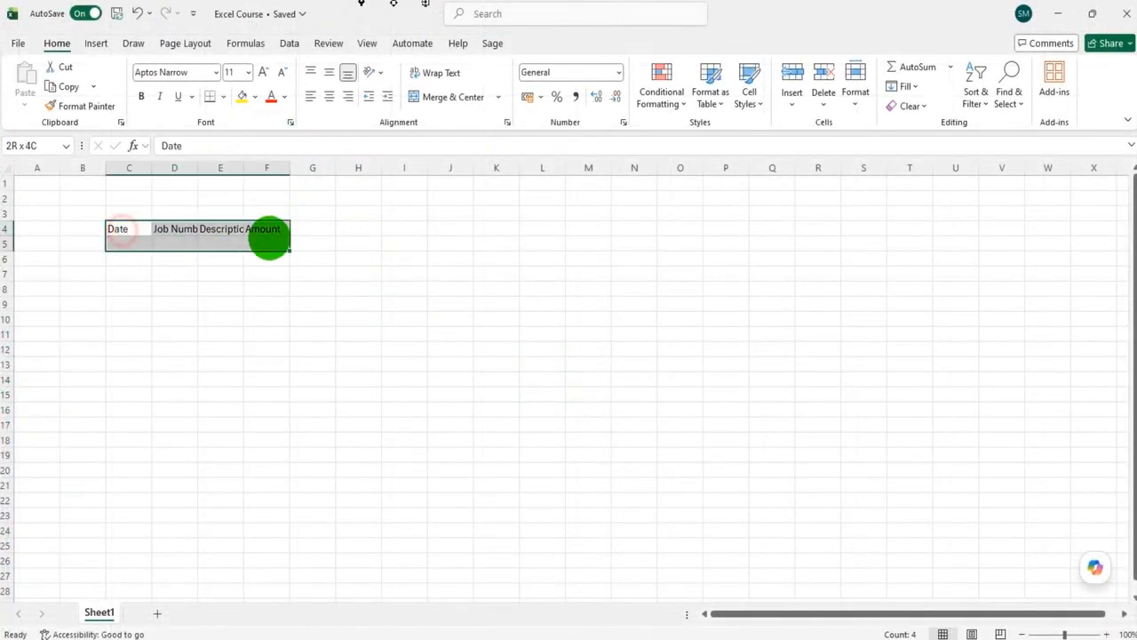
left_click(257, 288)
Widen columns C to F so that every heading in row 4 has ample room.
left_click_drag(151, 168, 594, 170)
left_click(601, 256)
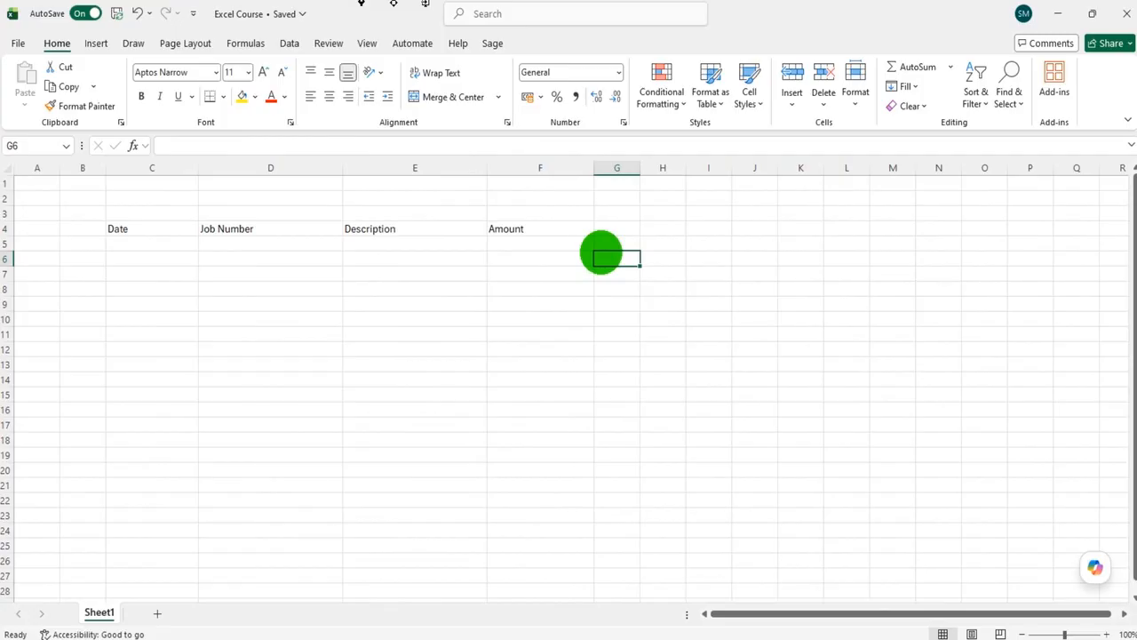
mouse_move(592, 168)
left_mouse_down()
mouse_move(559, 166)
mouse_move(638, 171)
mouse_move(606, 170)
left_mouse_up()
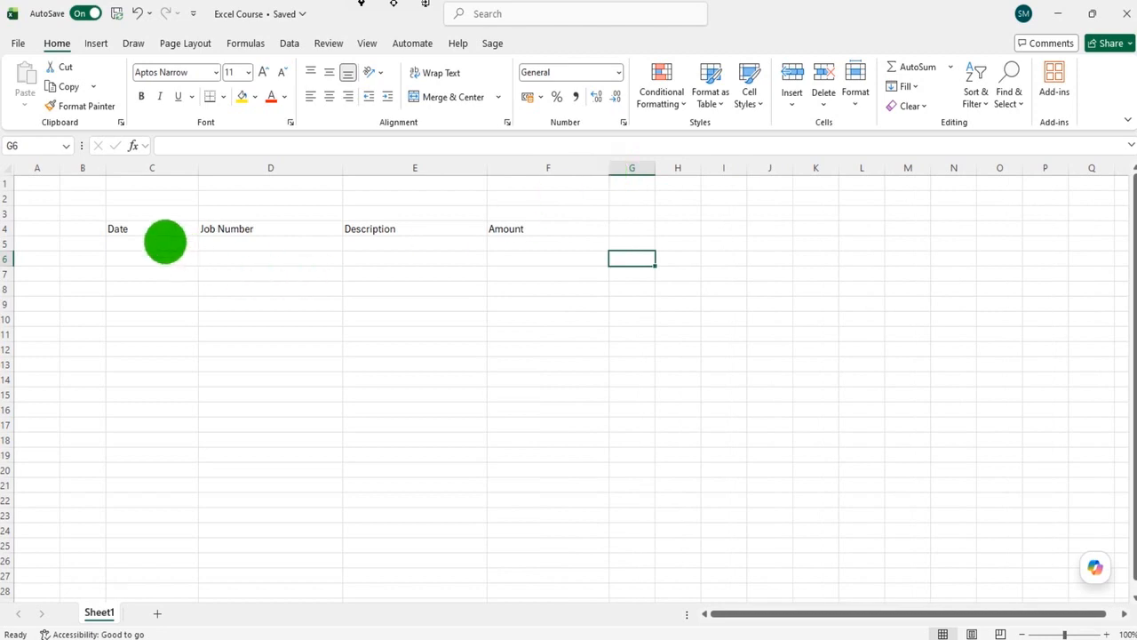
left_click(157, 229)
left_click(270, 230)
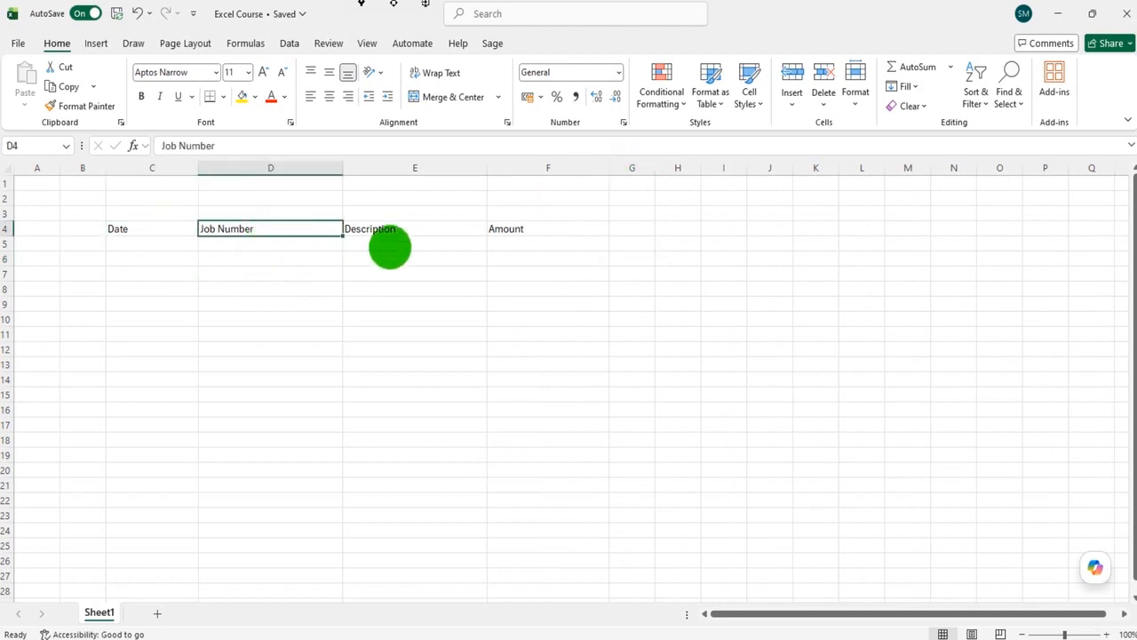
left_click(399, 233)
left_click(520, 231)
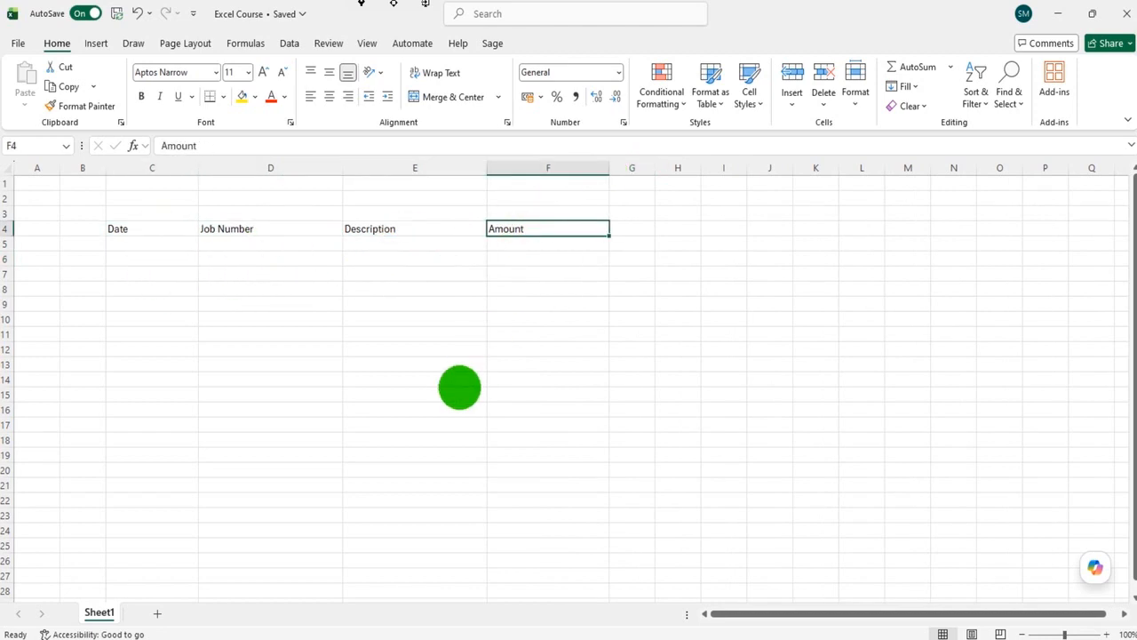
Fill in the Date column with 05/08/2026 in C5, 05/08/2026 in C6 and 06/08/2026 in C7.
left_click(157, 245)
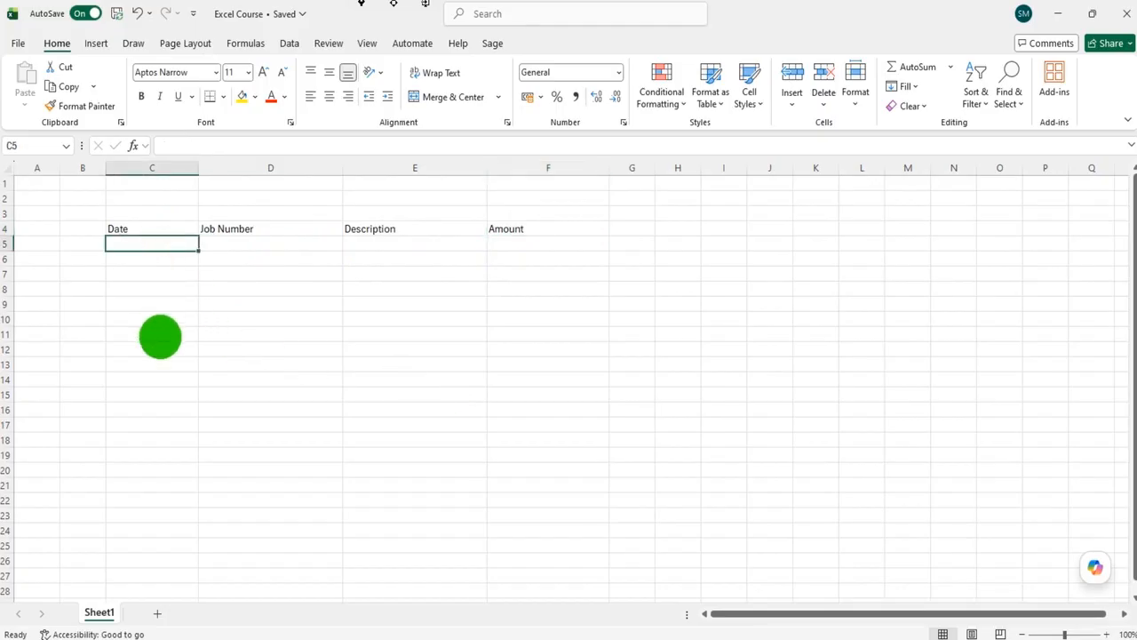
type("05/08/2026")
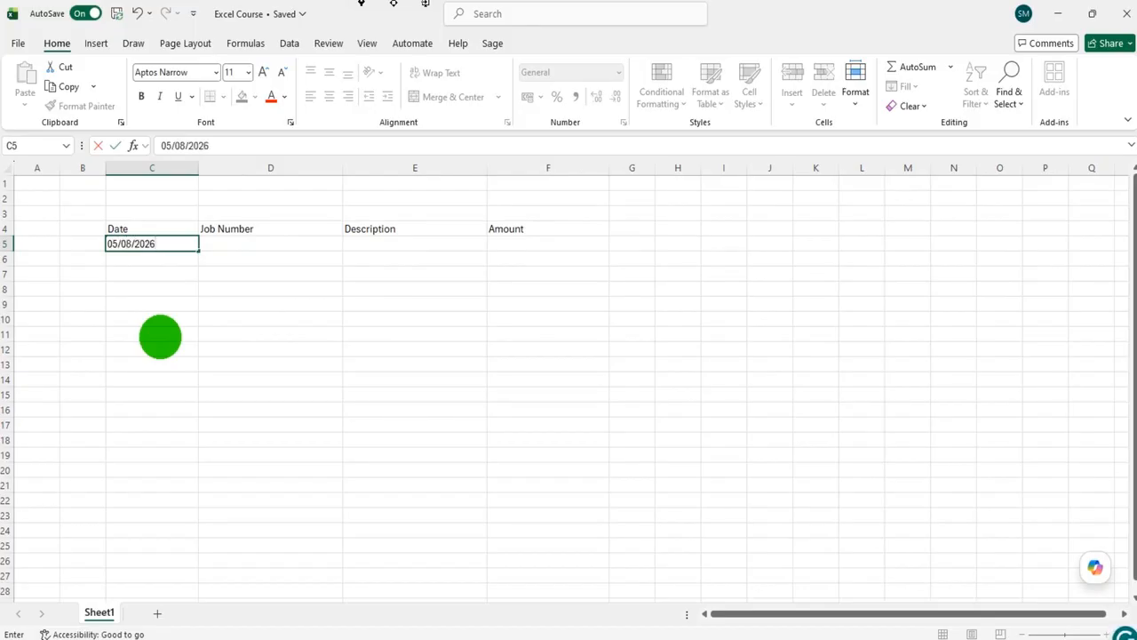
key("Return")
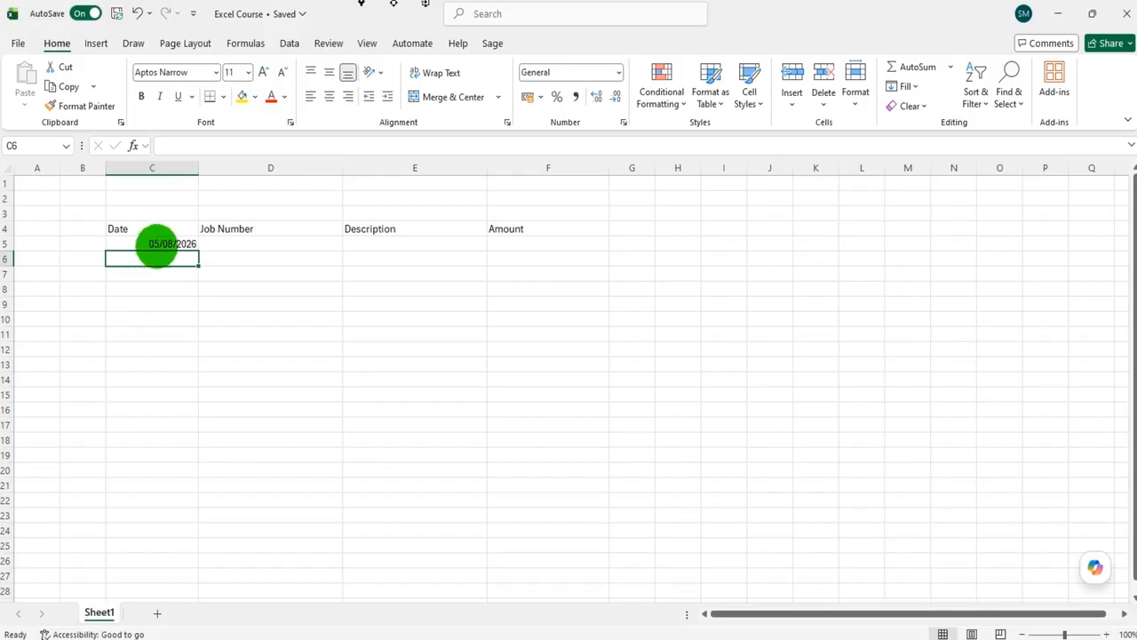
left_click(156, 244)
left_click(164, 259)
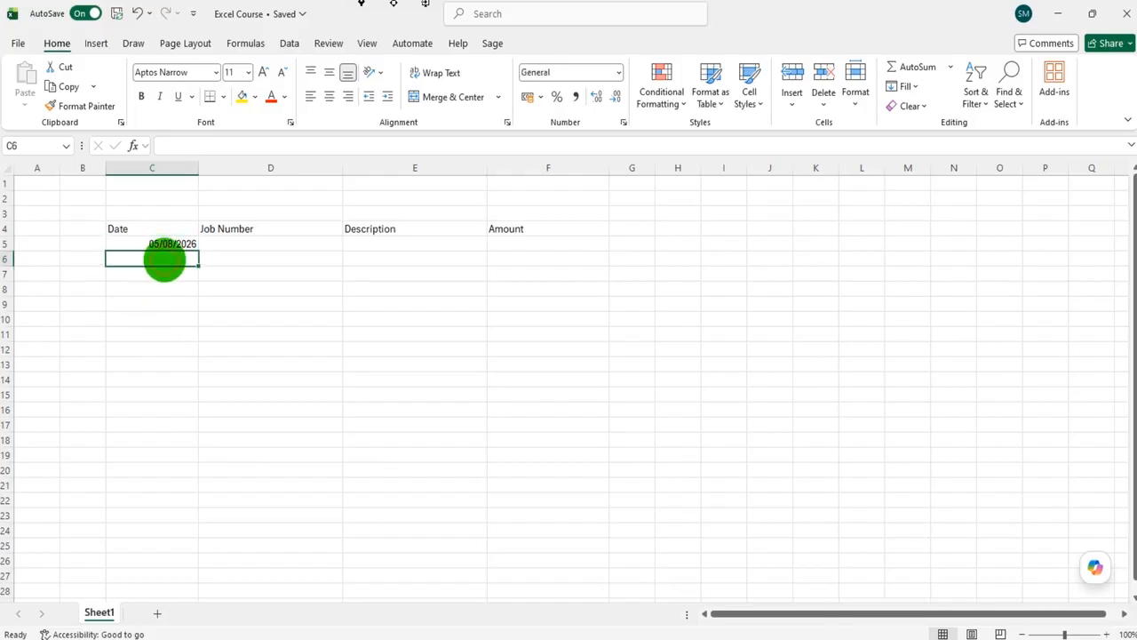
type("05/08/2026")
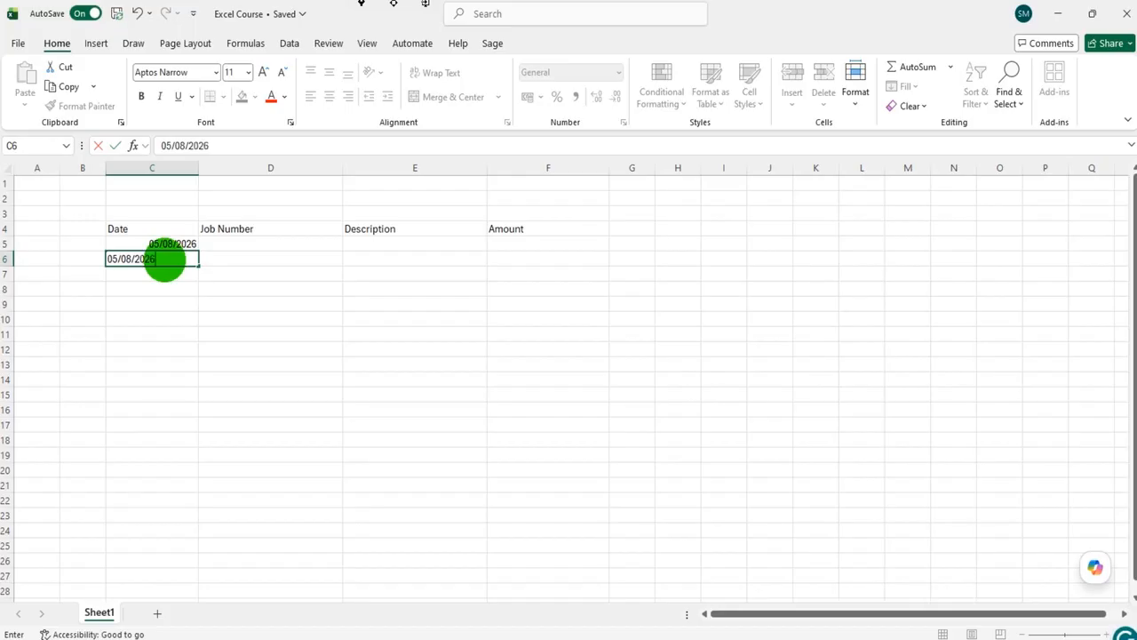
key("Return")
type("06/08/2026")
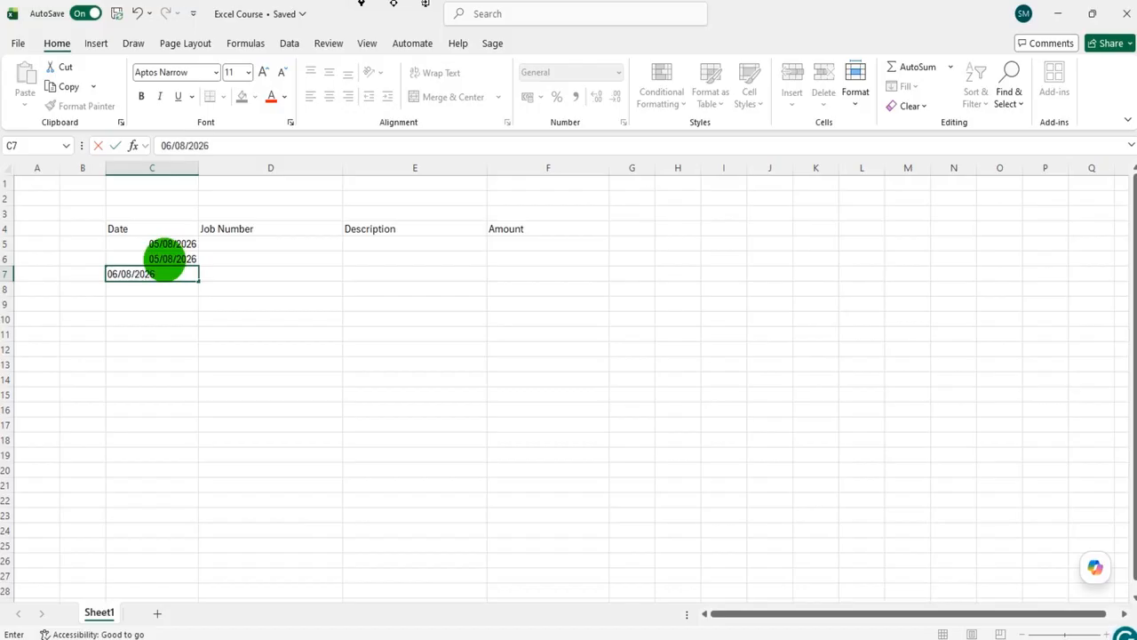
key("Return")
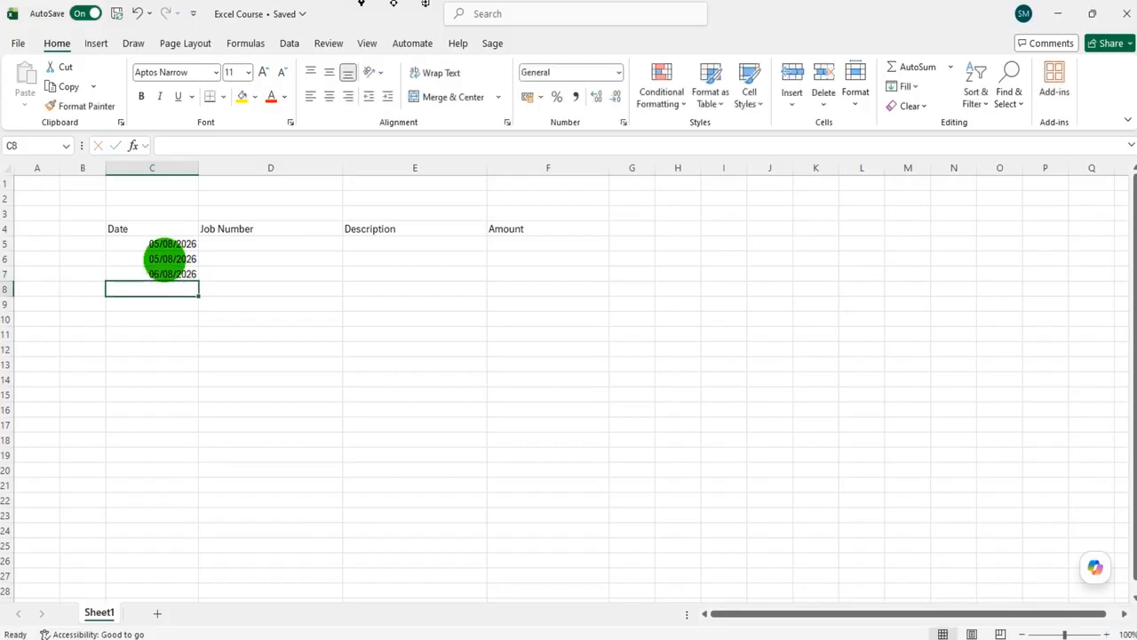
Format the whole of column C as Date using the long type *14 March 2012.
left_click_drag(177, 244, 167, 334)
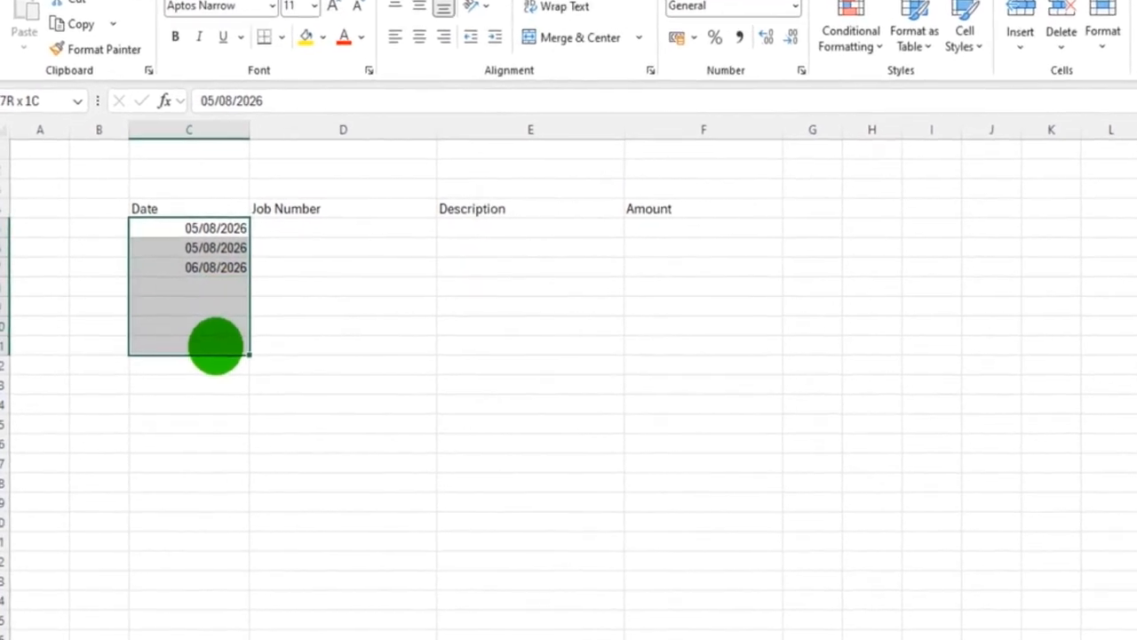
left_click(200, 130)
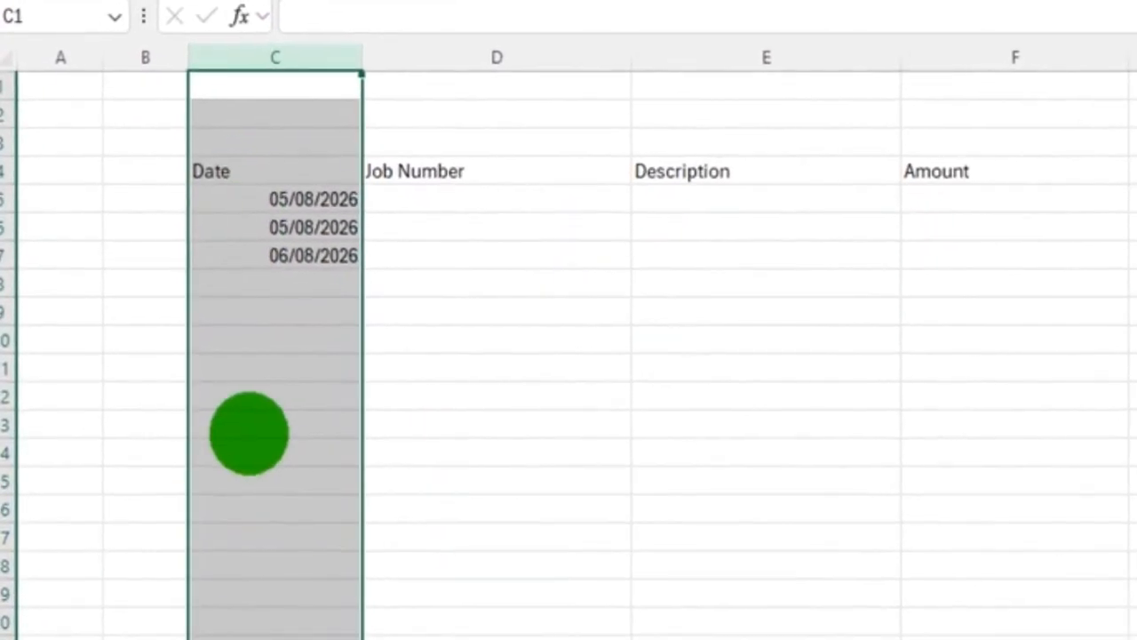
right_click(300, 273)
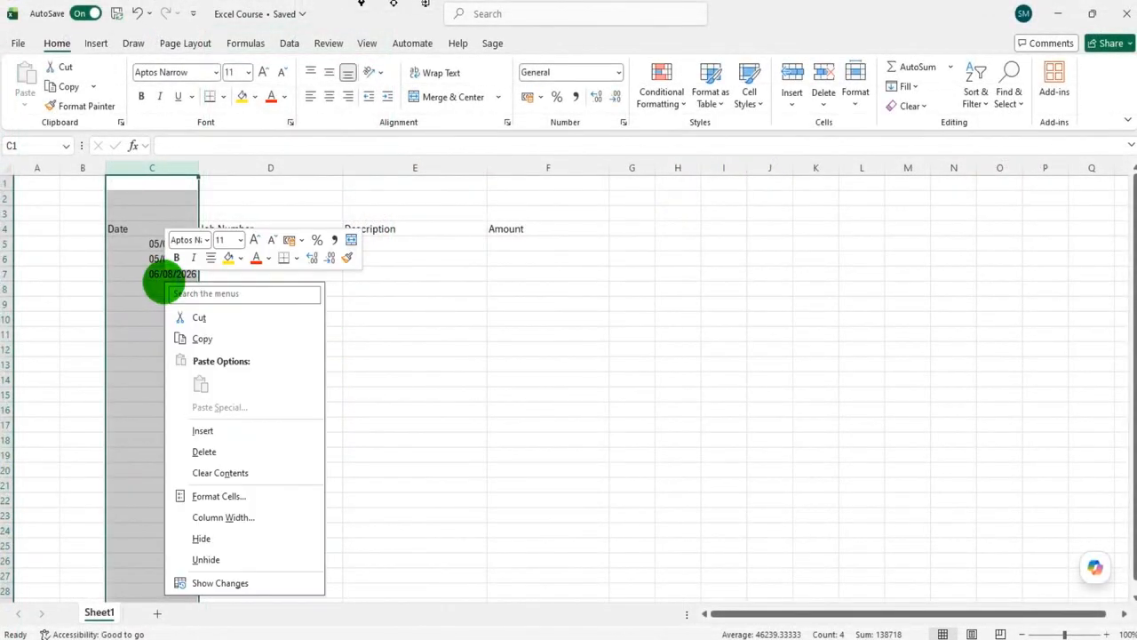
left_click(215, 496)
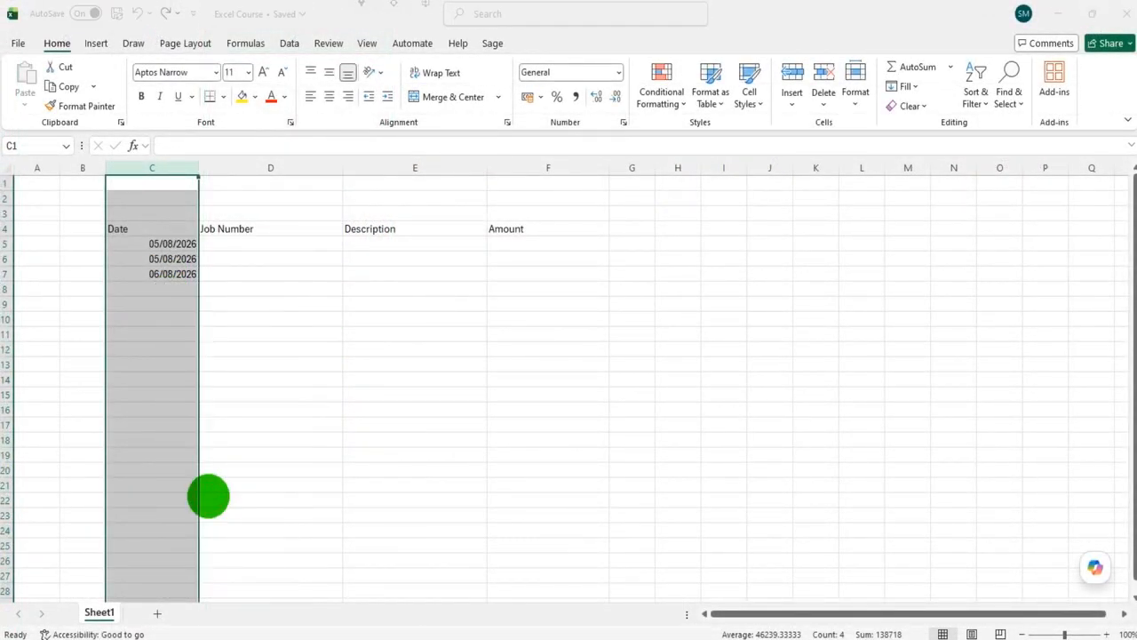
left_click_drag(185, 286, 478, 185)
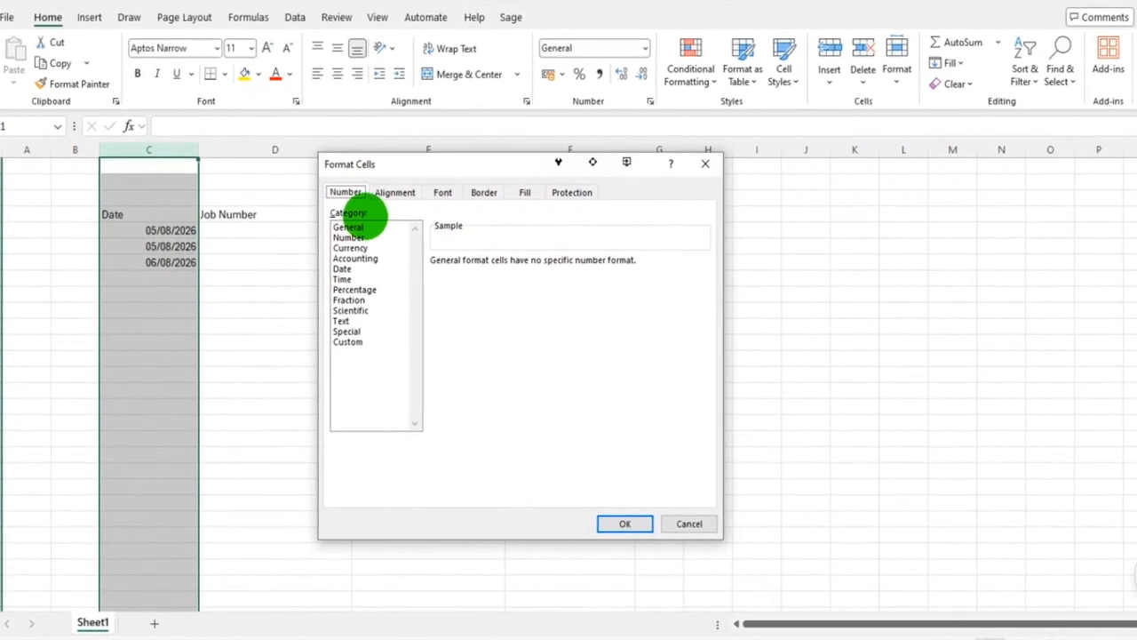
left_click(360, 261)
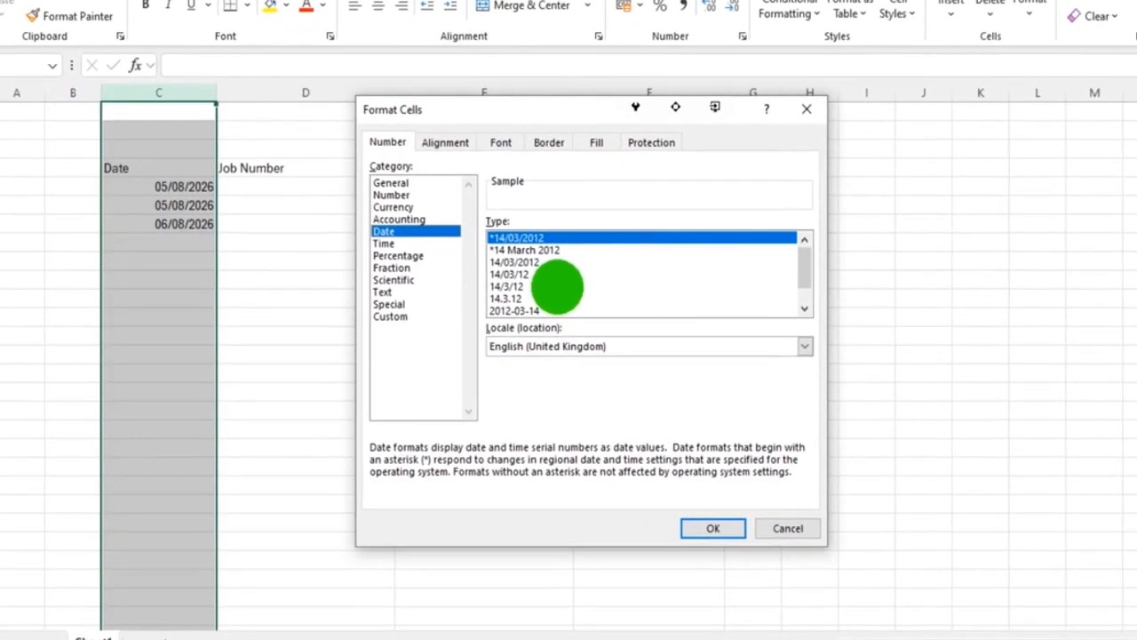
left_click(547, 248)
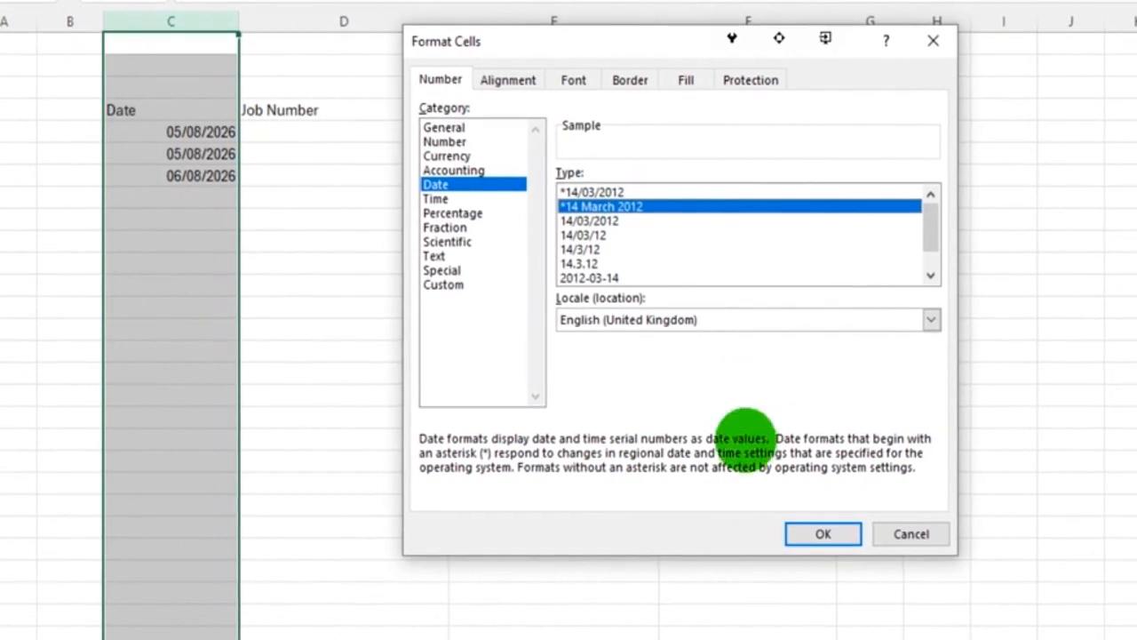
left_click(812, 531)
Format the whole of column C as Date using the short type 14/03/2012.
left_click_drag(223, 120, 172, 518)
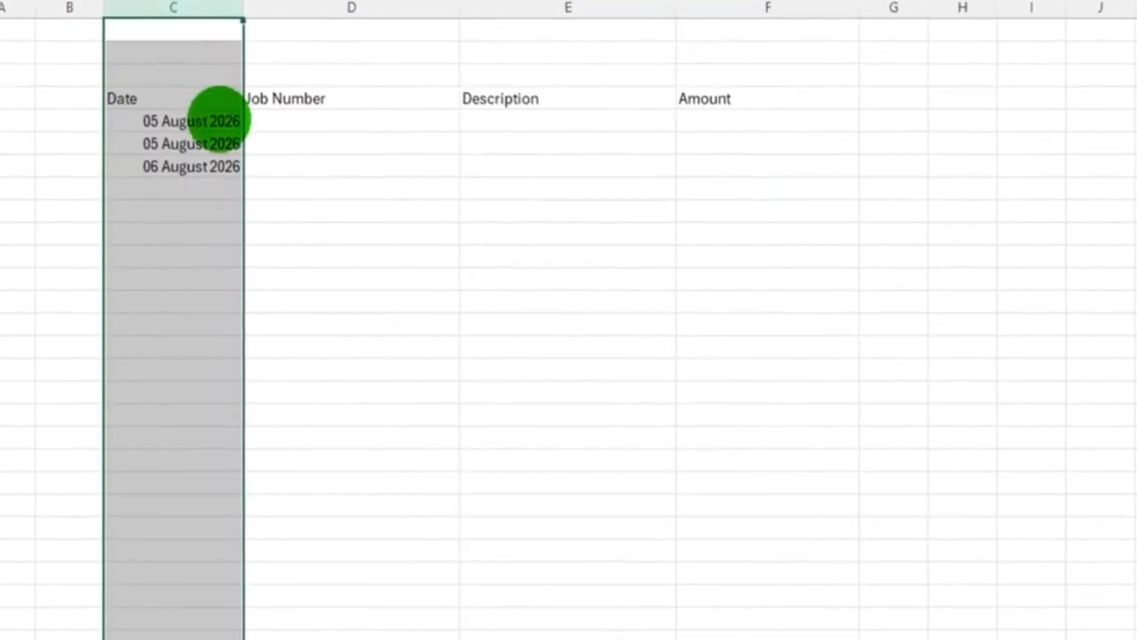
left_click(179, 168)
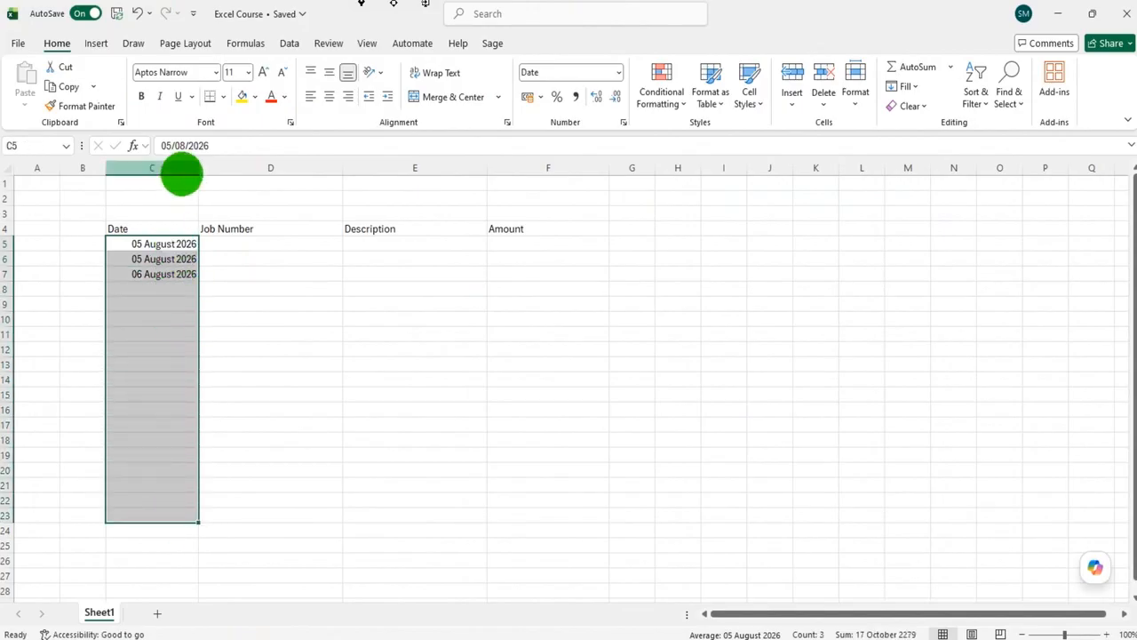
right_click(163, 297)
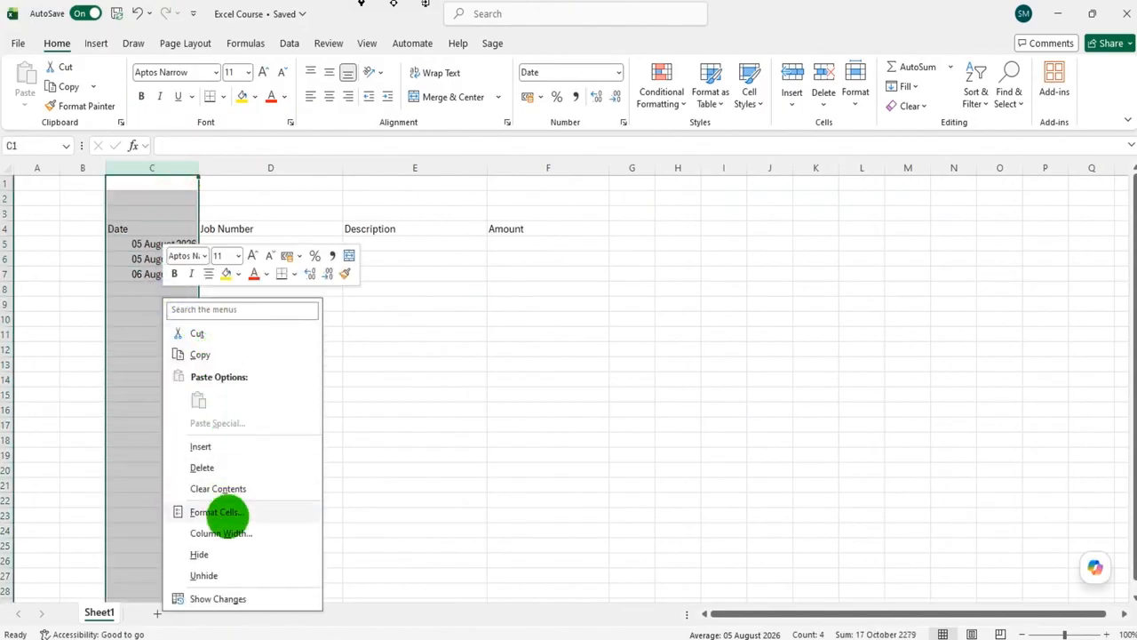
left_click(217, 513)
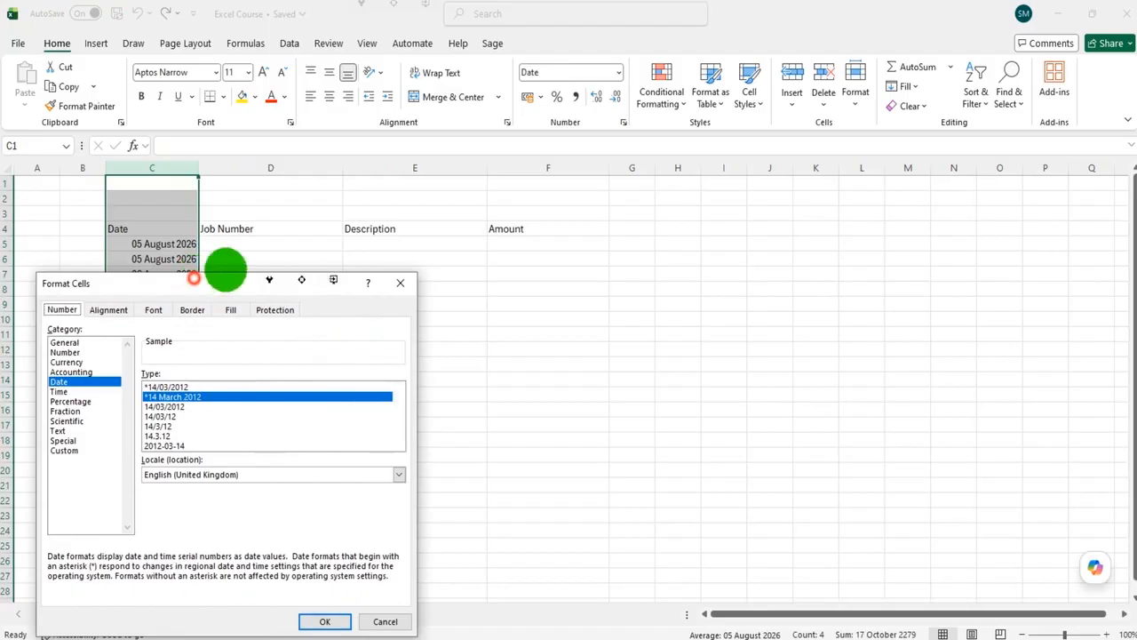
left_click_drag(223, 267, 394, 169)
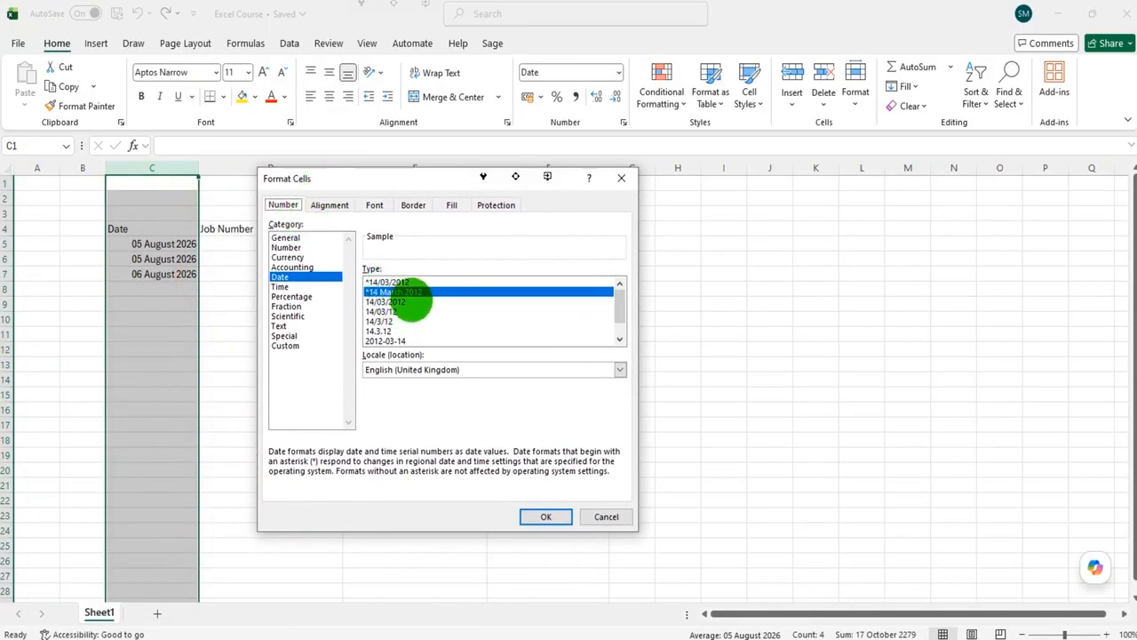
left_click(410, 302)
left_click(544, 517)
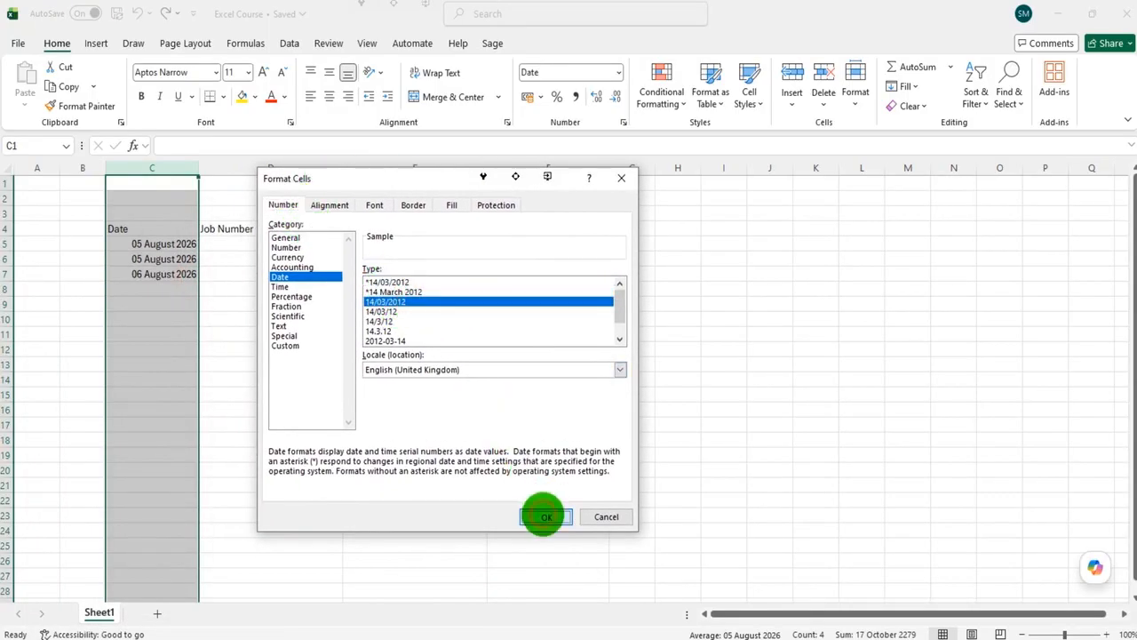
Continue the Date column with 08/08/2026 in C8, 10/08/2026 in C9 and 15/08/2026 in C10.
left_click(143, 288)
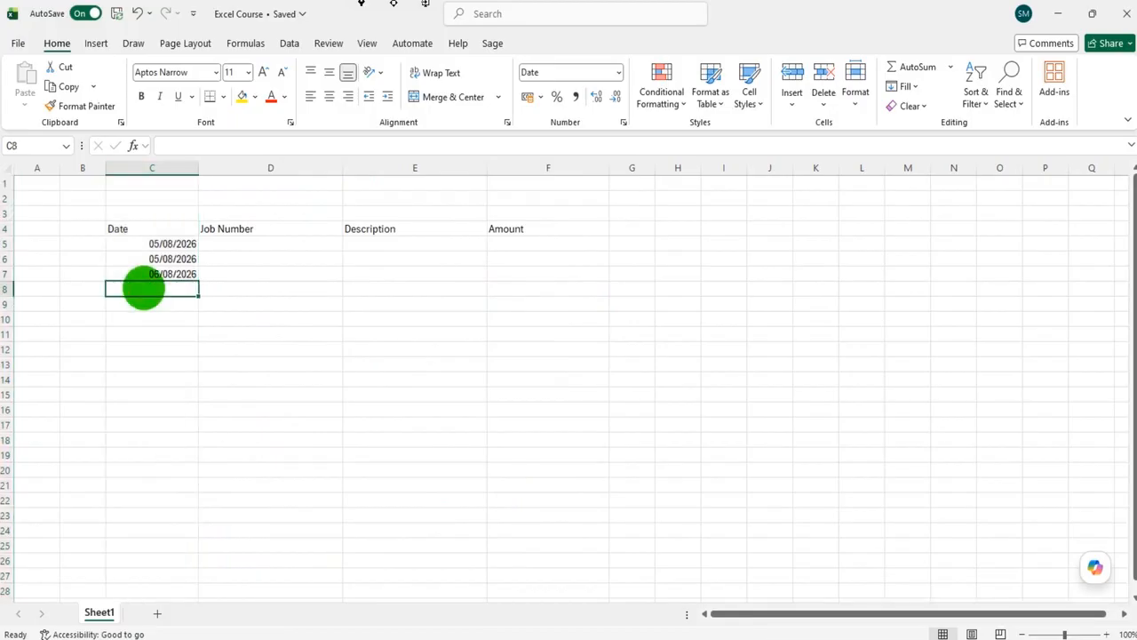
type("08/08/")
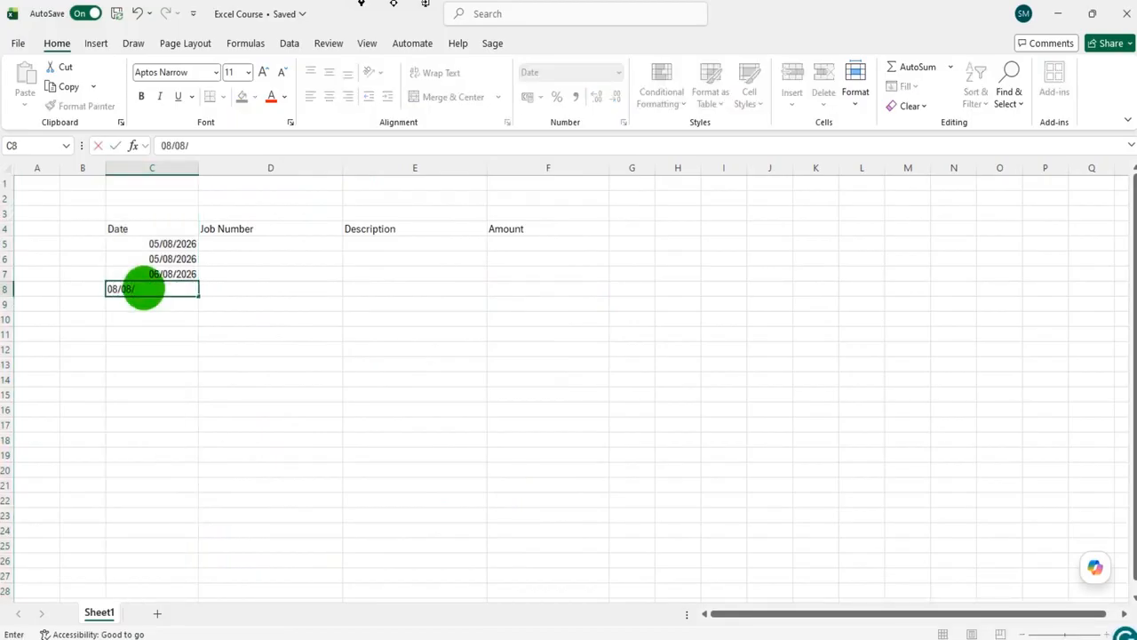
key("Return")
type("10/0")
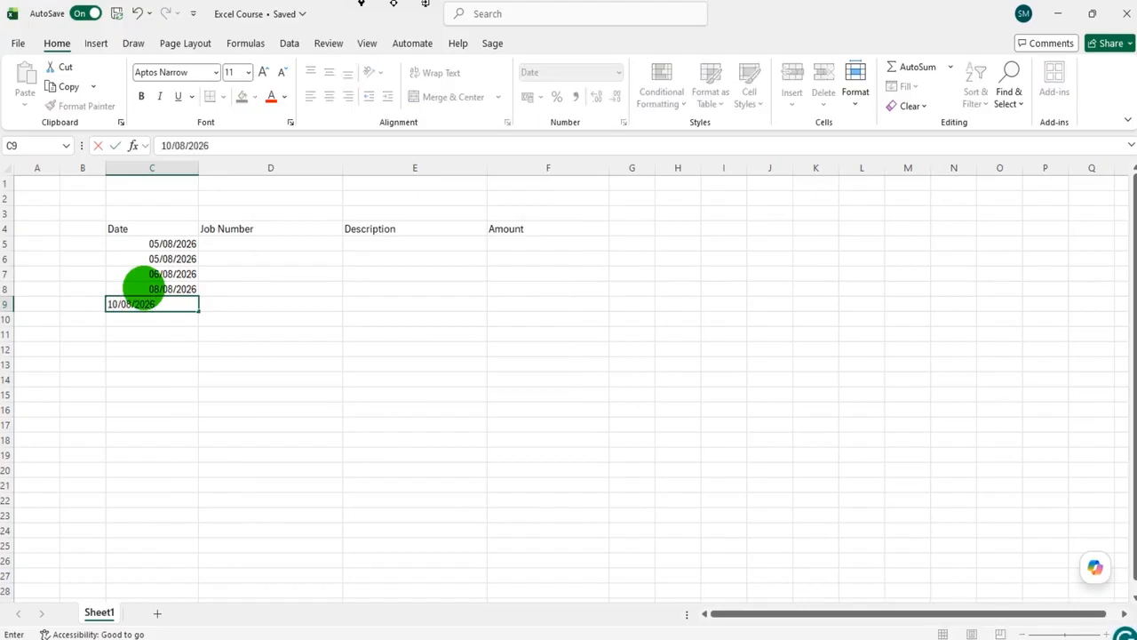
type("8/2026")
key("Return")
type("15/08")
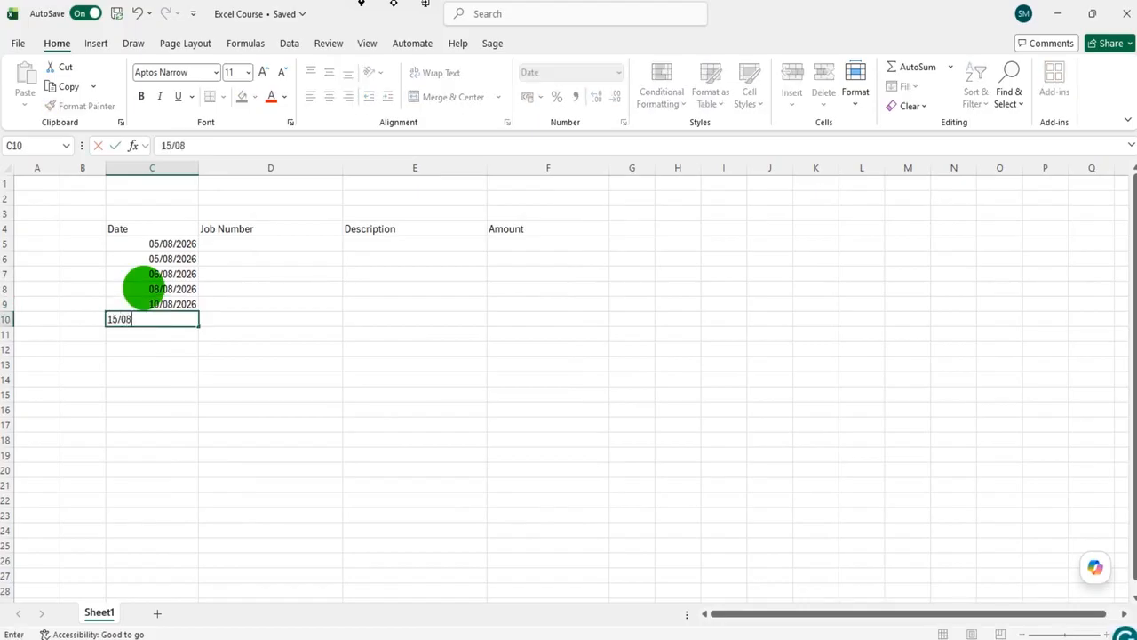
key("Return")
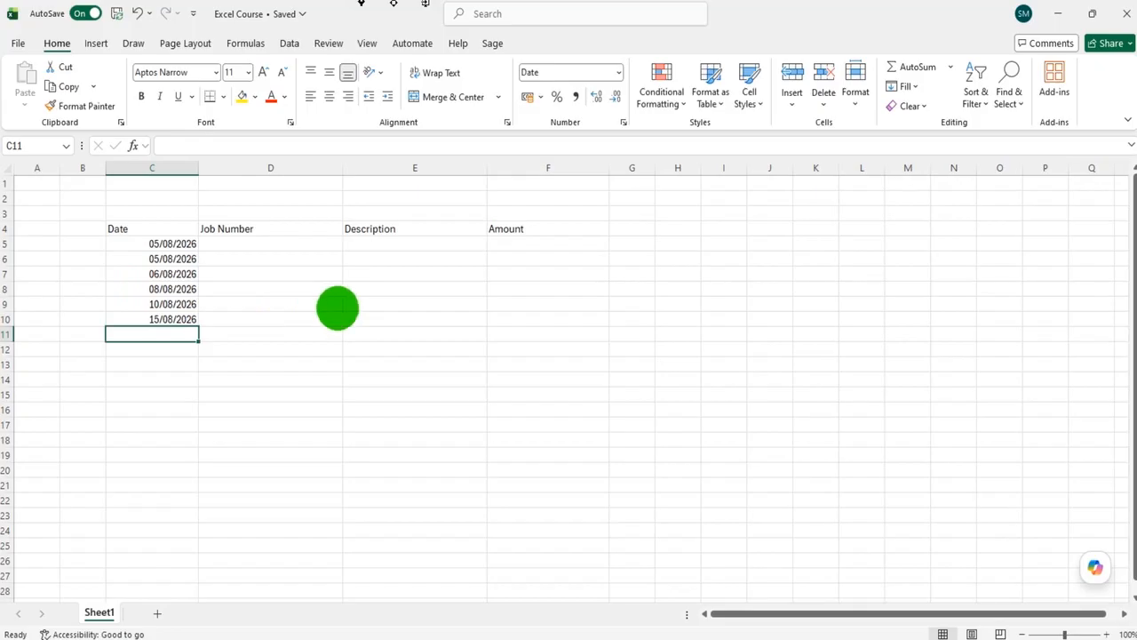
Complete the Date column with 22/08/2026 in C11 and 28/08/2026 in C12.
type("22/08/2026")
key("Return")
type("28/")
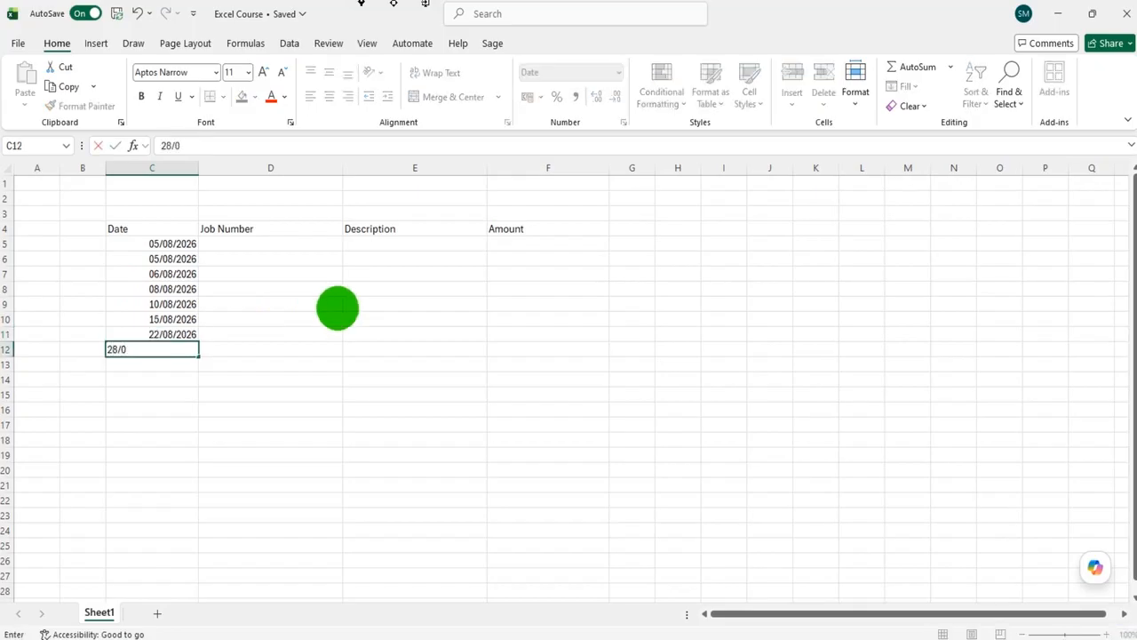
type("08/2026")
key("Return")
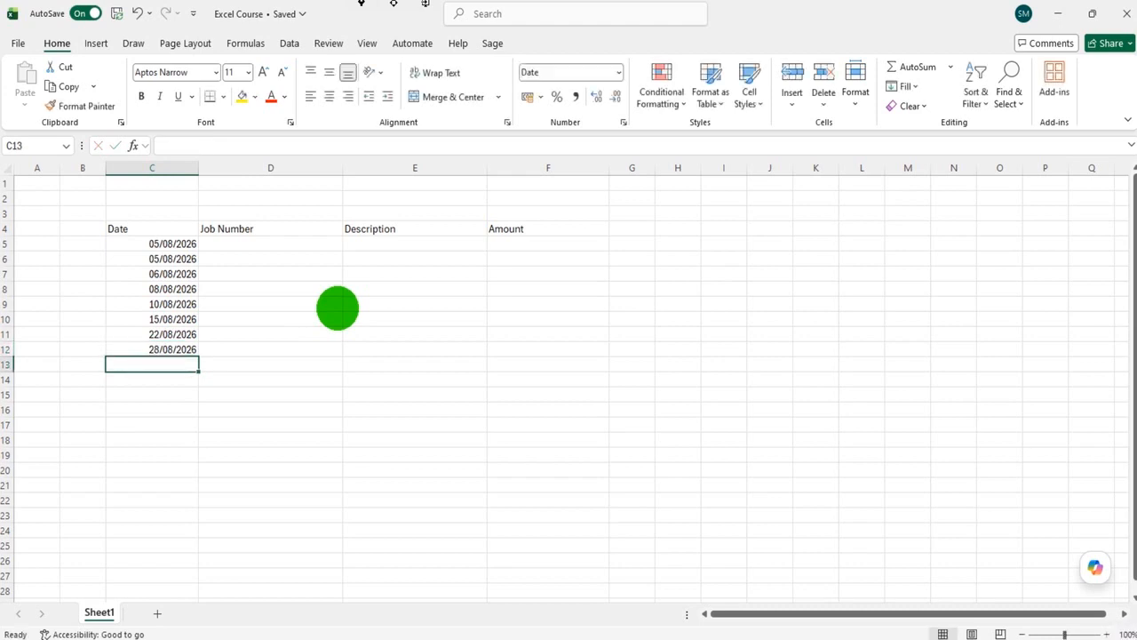
left_click(177, 228)
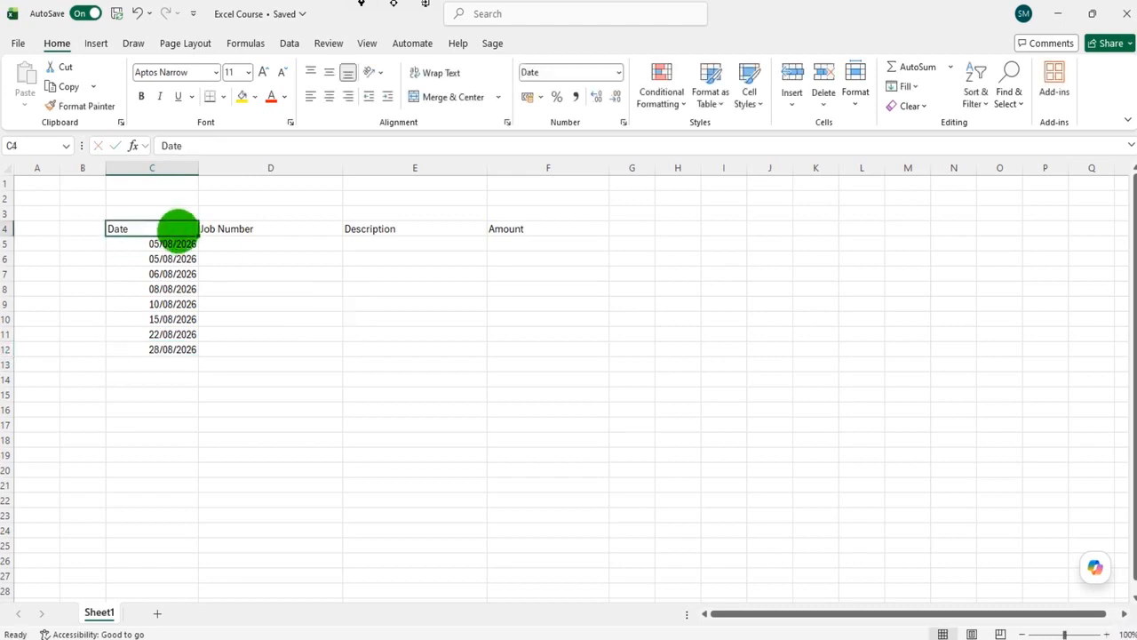
left_click_drag(170, 244, 168, 346)
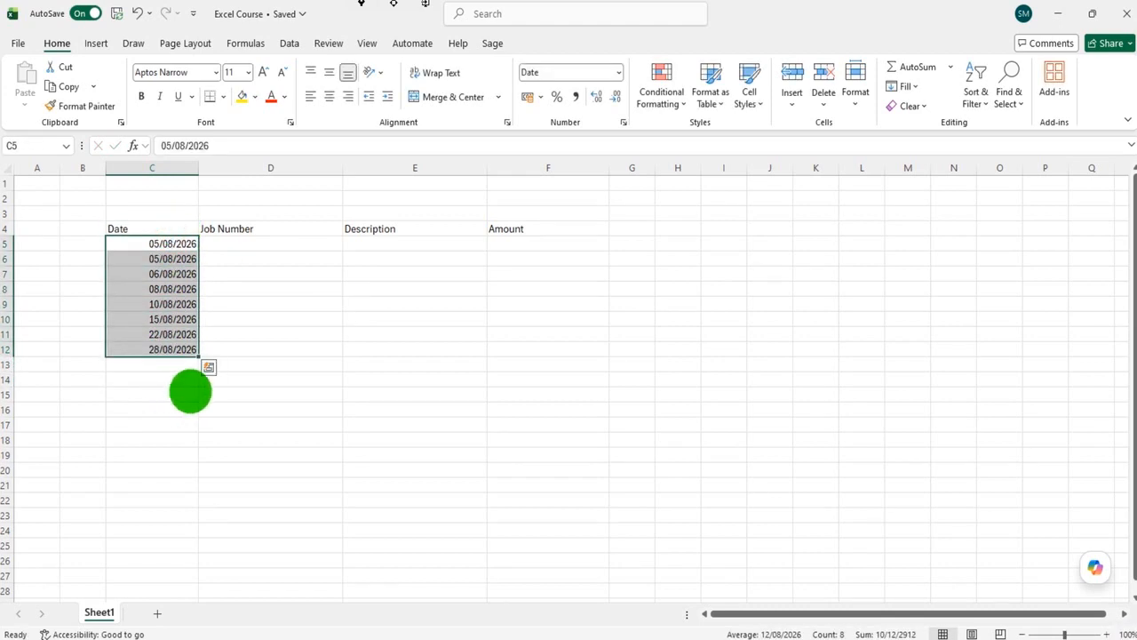
Start the Job Number column with 1 in D5, 2 in D6 and 3 in D7.
left_click(258, 244)
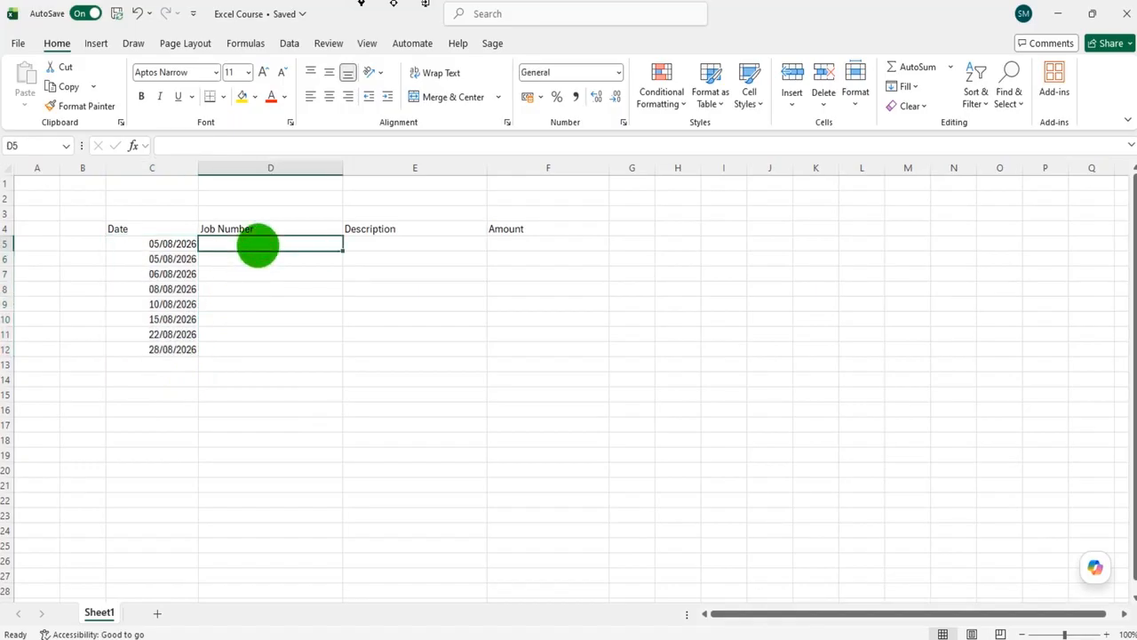
type("1")
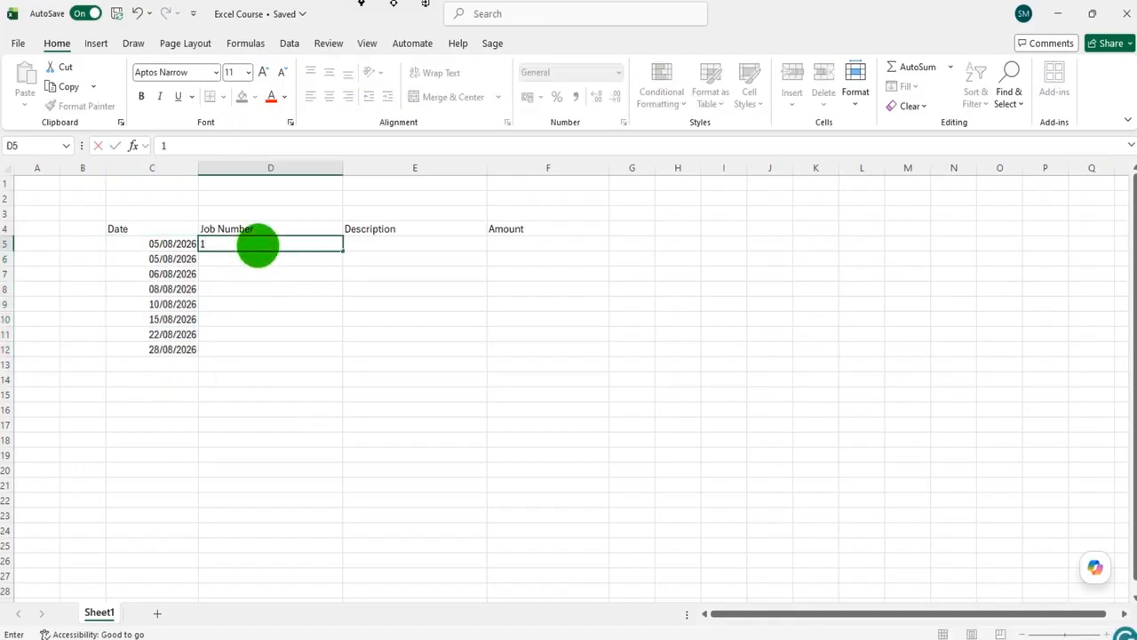
key("Return")
type("2")
key("Return")
type("3")
key("Return")
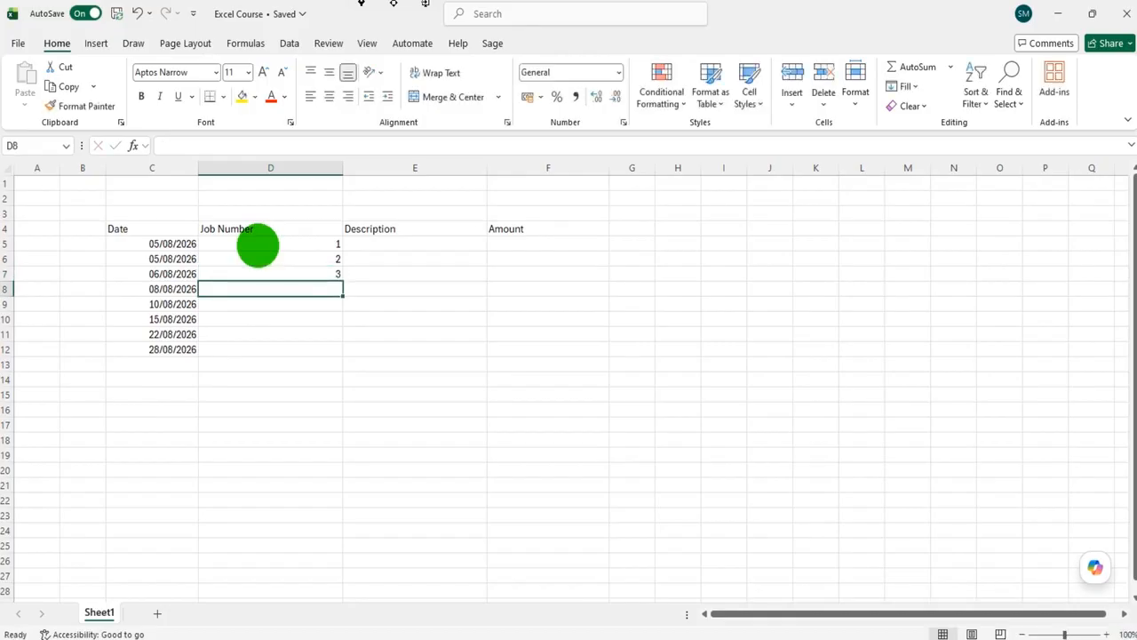
Fill the job number series from D5:D7 down to 19 in D23.
left_click_drag(319, 228, 318, 260)
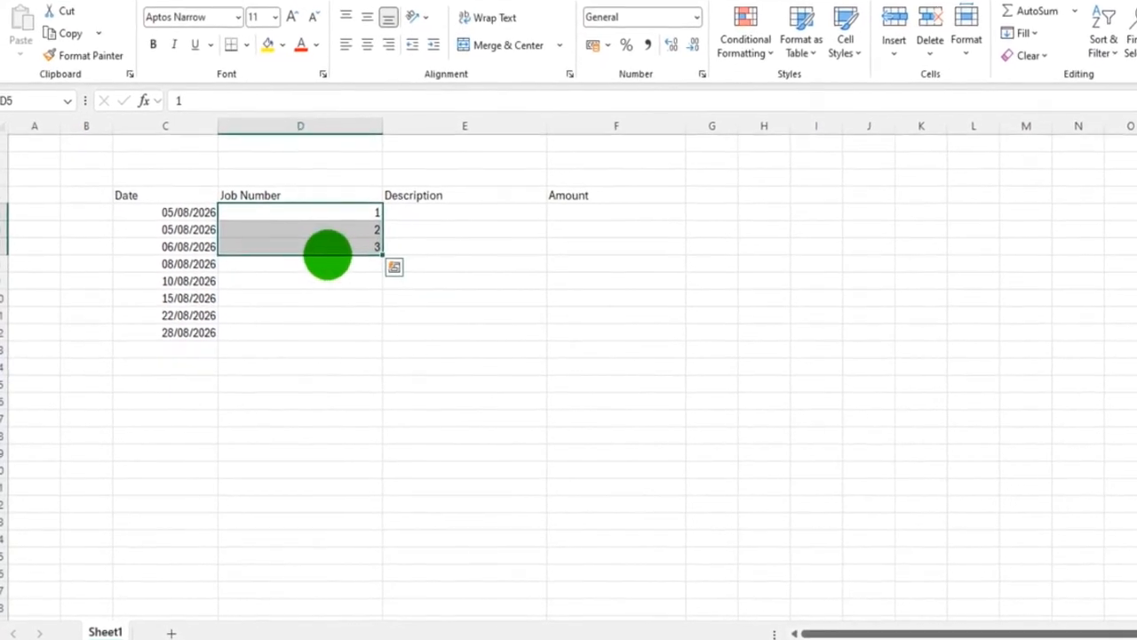
left_click_drag(402, 242, 473, 546)
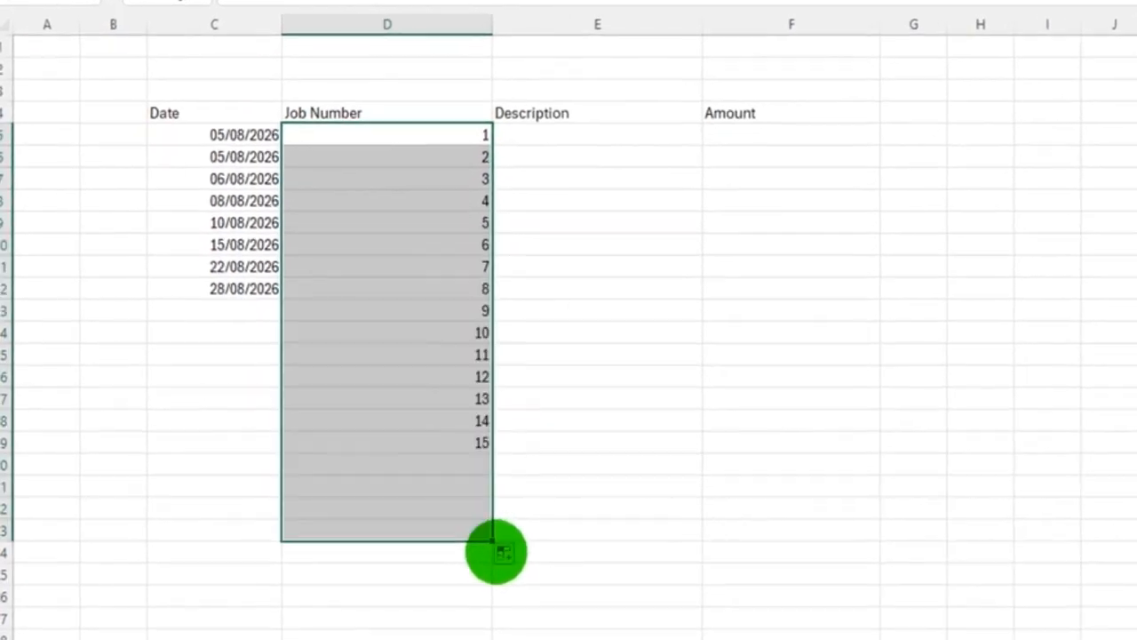
left_click(634, 505)
Extend the job number series in column D down to 83 in D87.
left_click_drag(475, 136, 480, 177)
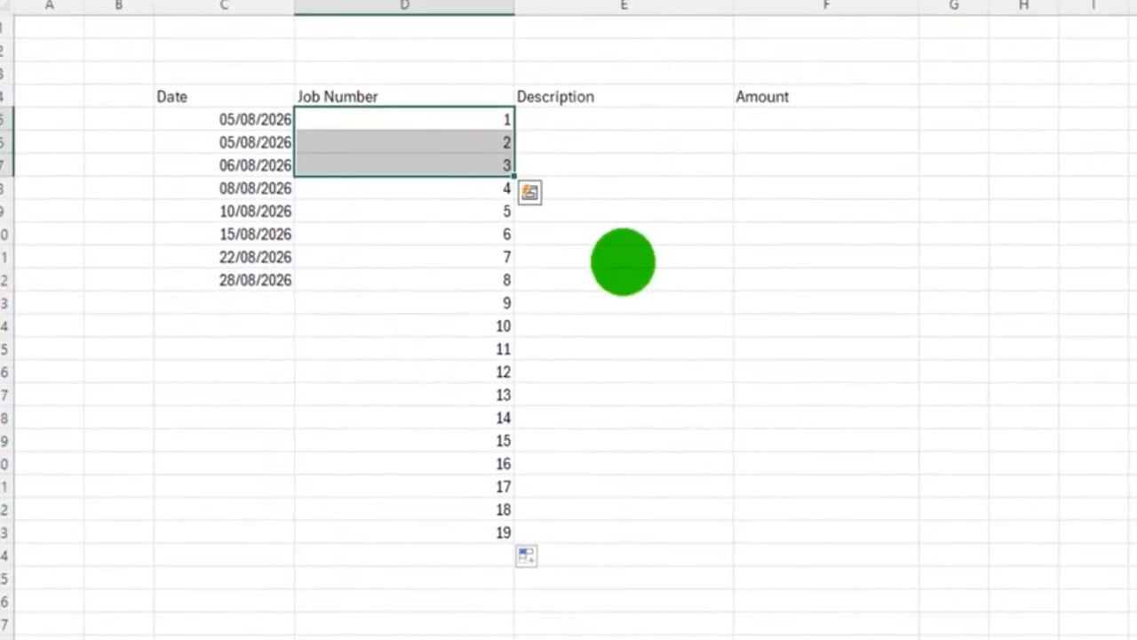
left_click(667, 210)
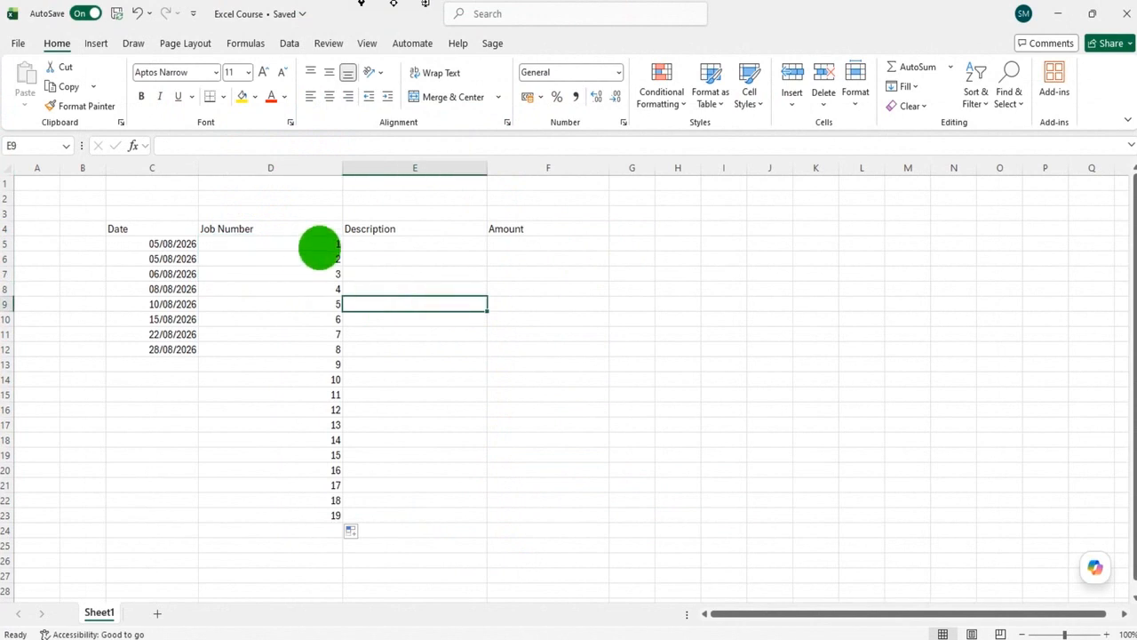
left_click_drag(318, 248, 343, 532)
left_click(546, 407)
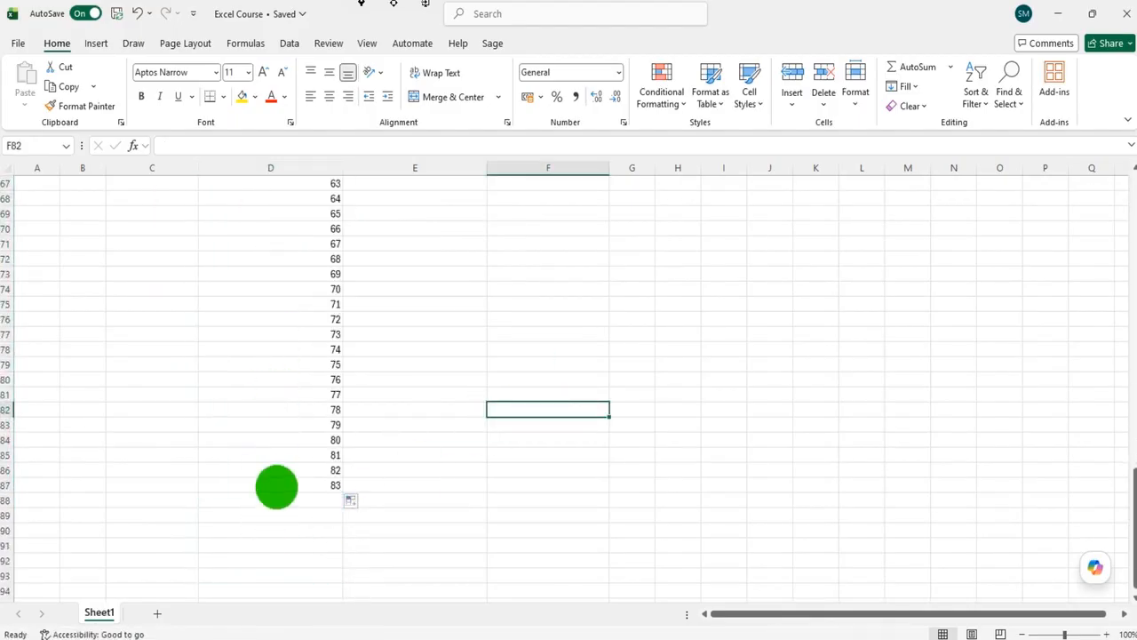
Clear the surplus job numbers below the last dated row, in D13 to D89.
left_click_drag(282, 515, 243, 370)
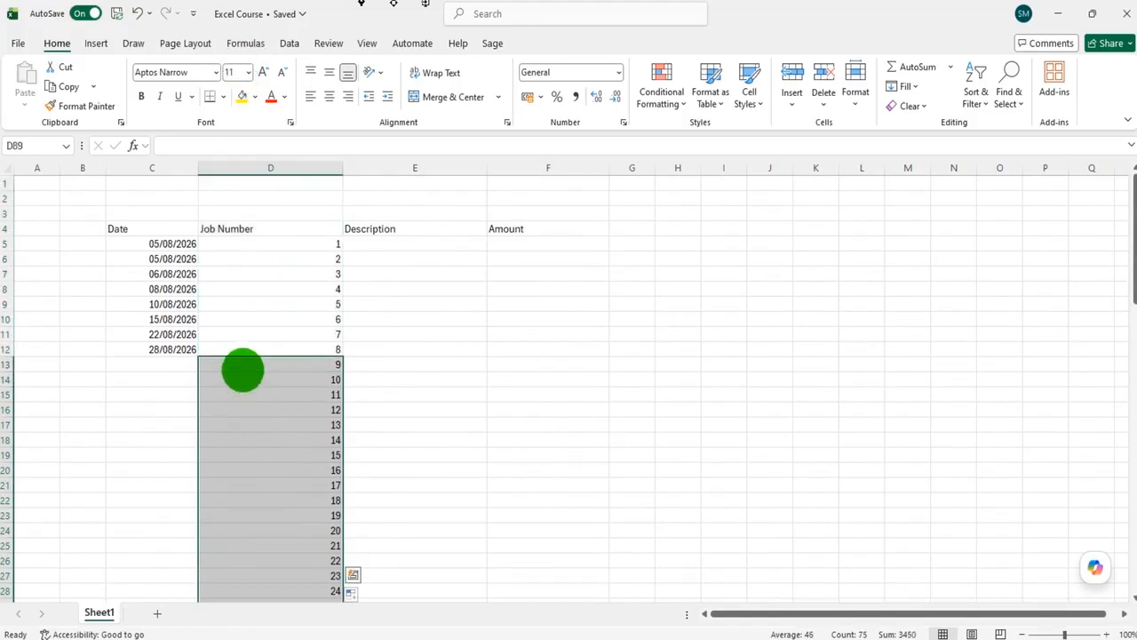
key("Delete")
scroll(375, 330, "up", 20)
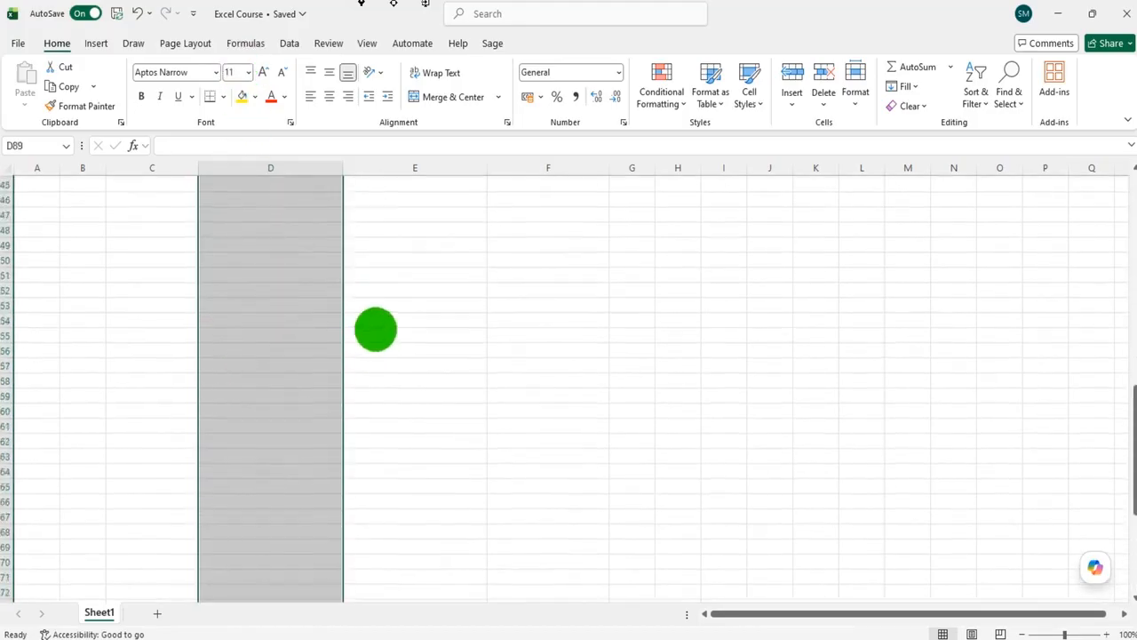
scroll(382, 351, "up", 1)
Enter the placeholder descriptions sadkmsaspaldk in E5, kfmsadksad in E6 and dpskdasldsadsalmd in E7.
left_click(420, 242)
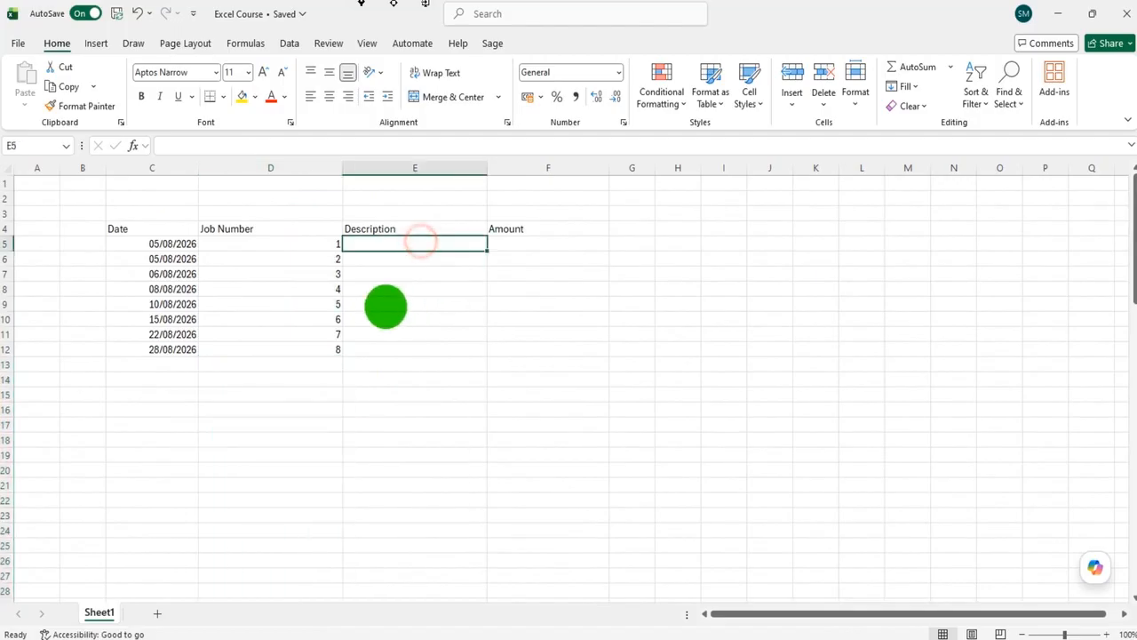
type("sadkmsaspaldk")
key("Return")
type("kfmsadksad")
key("Return")
type("dpskd")
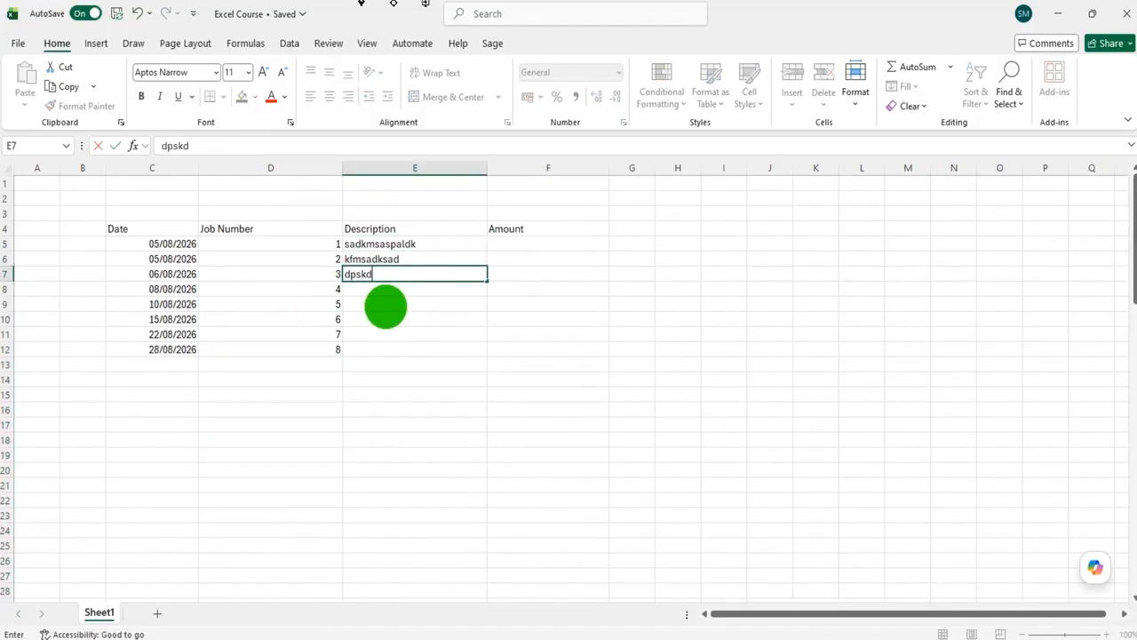
type("asldsadsalmd")
key("Return")
Complete the Description column with AOKapoksdaD in E8, ALFCMSA;DLSA in E9, fcl,sldf,sa in E10, faldsadlasd,sa in E11 and faosdfjkaspodk in E12.
type("AOKapoksdaD")
key("Return")
type("ALFCMSA;DLSA")
key("Return")
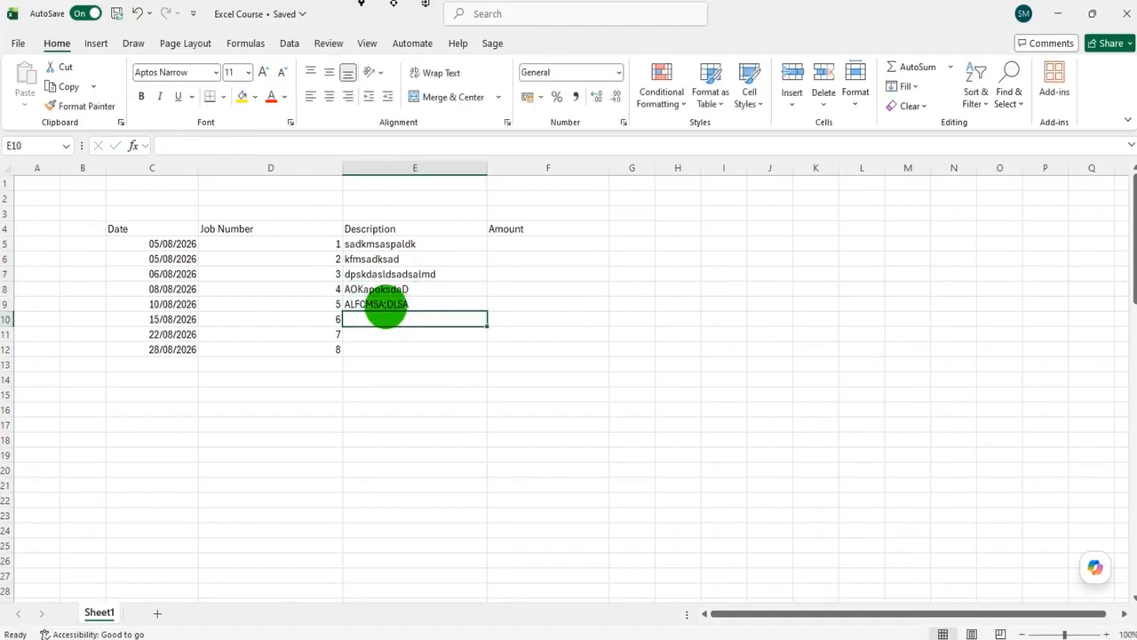
type("fcl,sldf,sa")
key("Return")
type("faldsadlasd,sa")
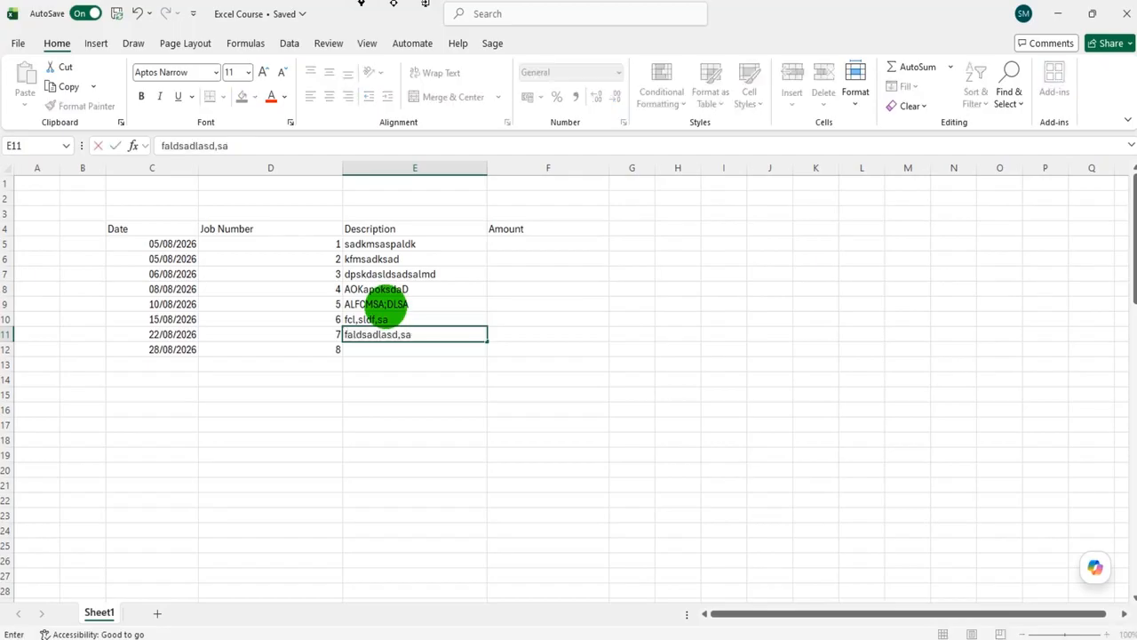
key("Return")
type("faosdfjkaspodk")
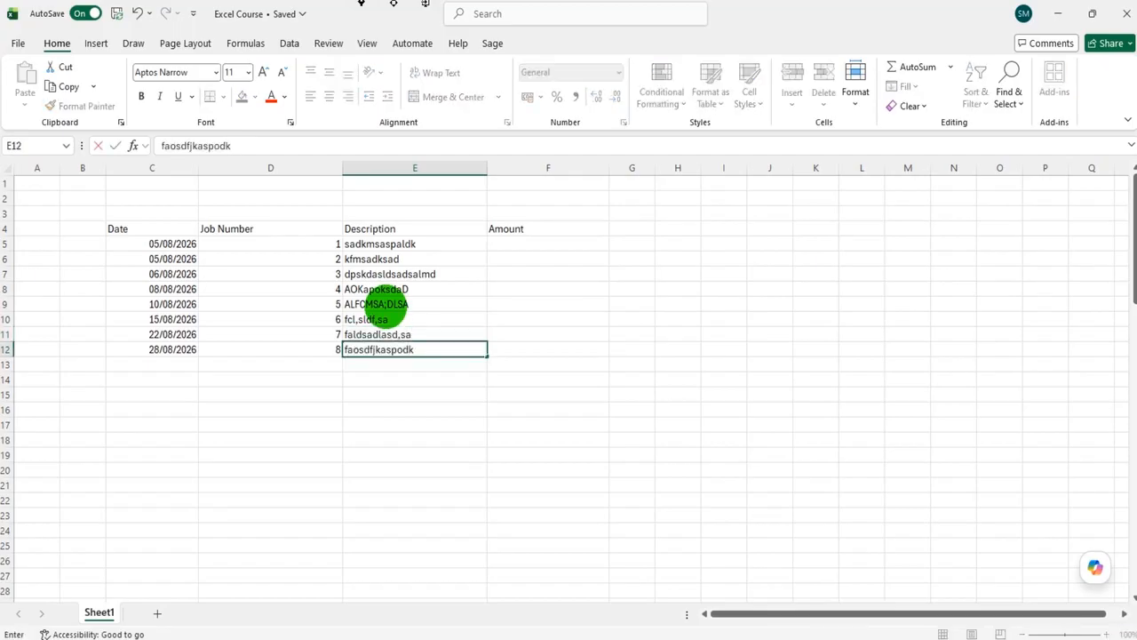
key("Return")
Start the Amount column with 58.69 in F5 and 101.12 in F6.
left_click(521, 246)
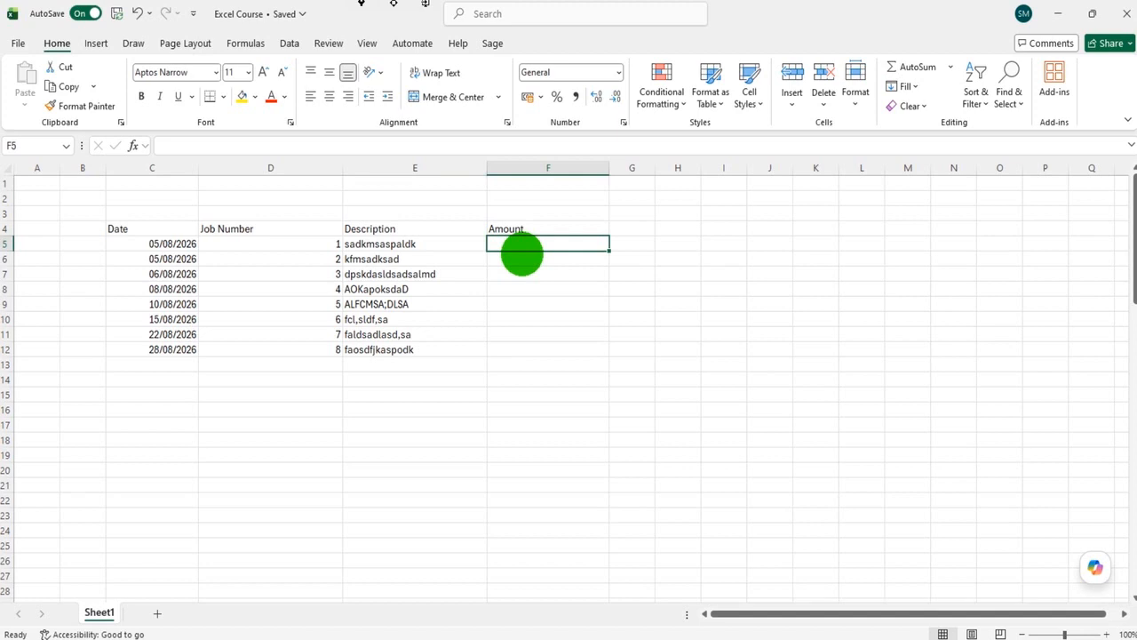
type("58")
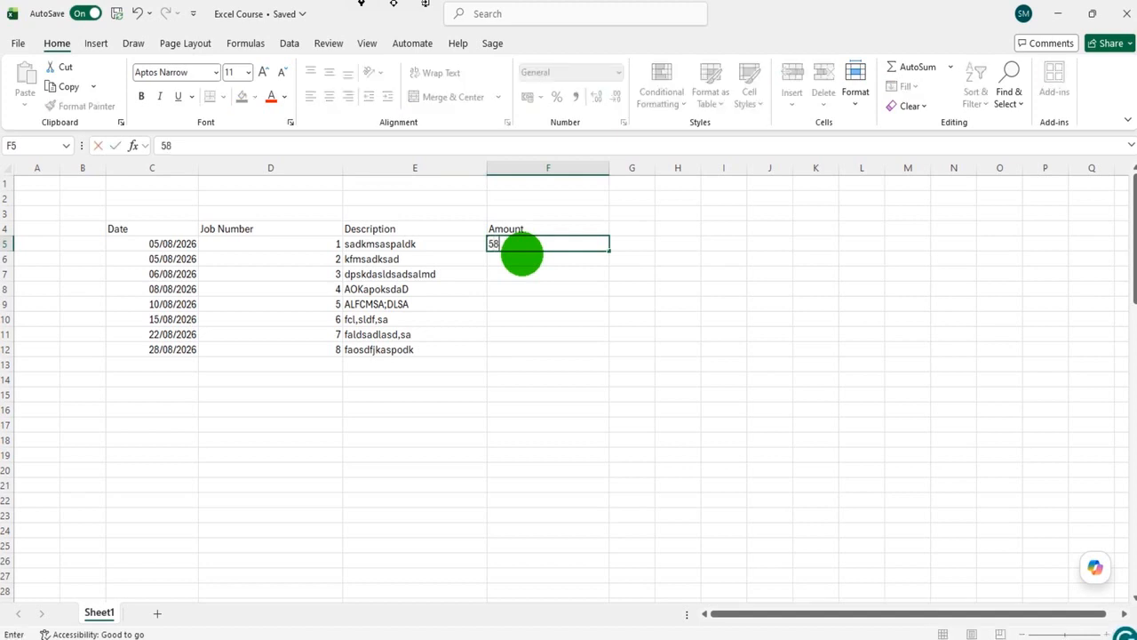
type(".69")
key("Return")
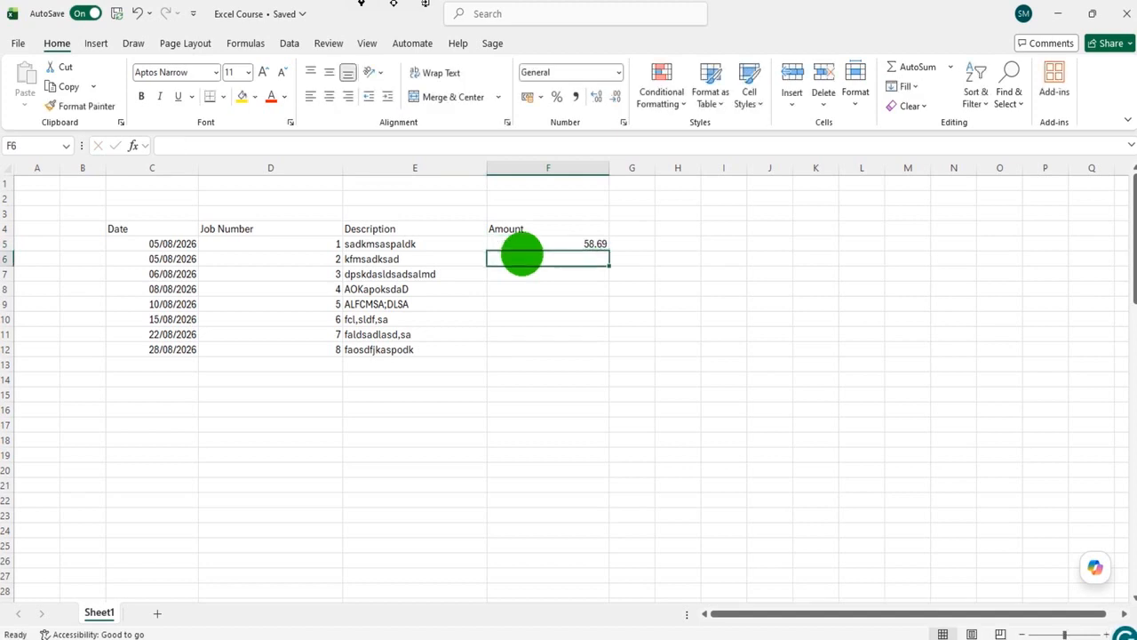
type("101.12")
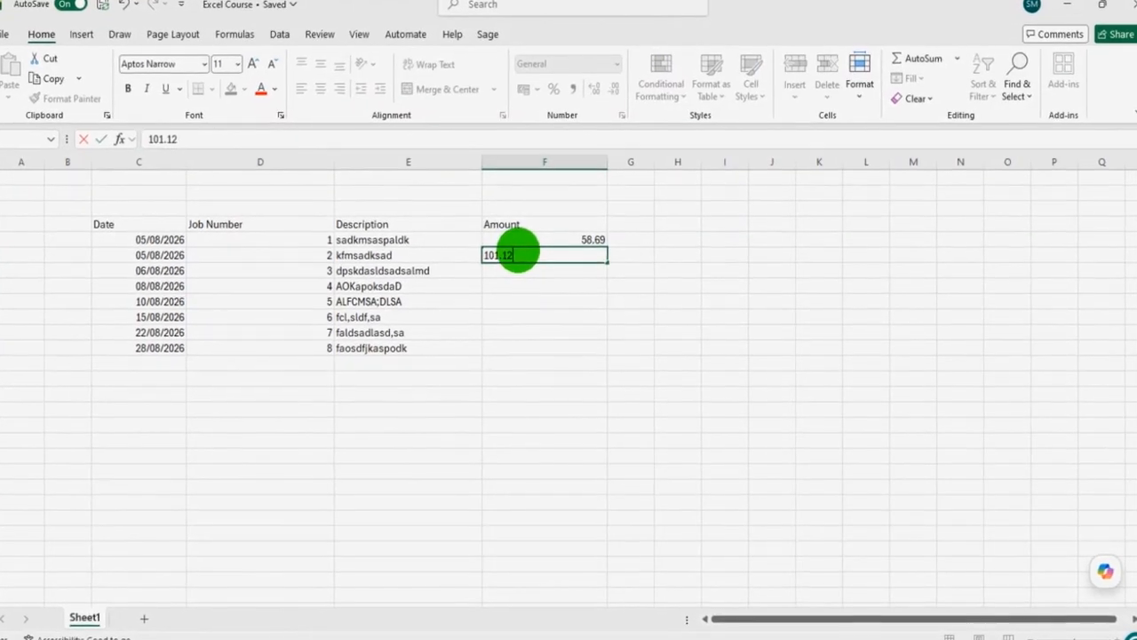
key("Return")
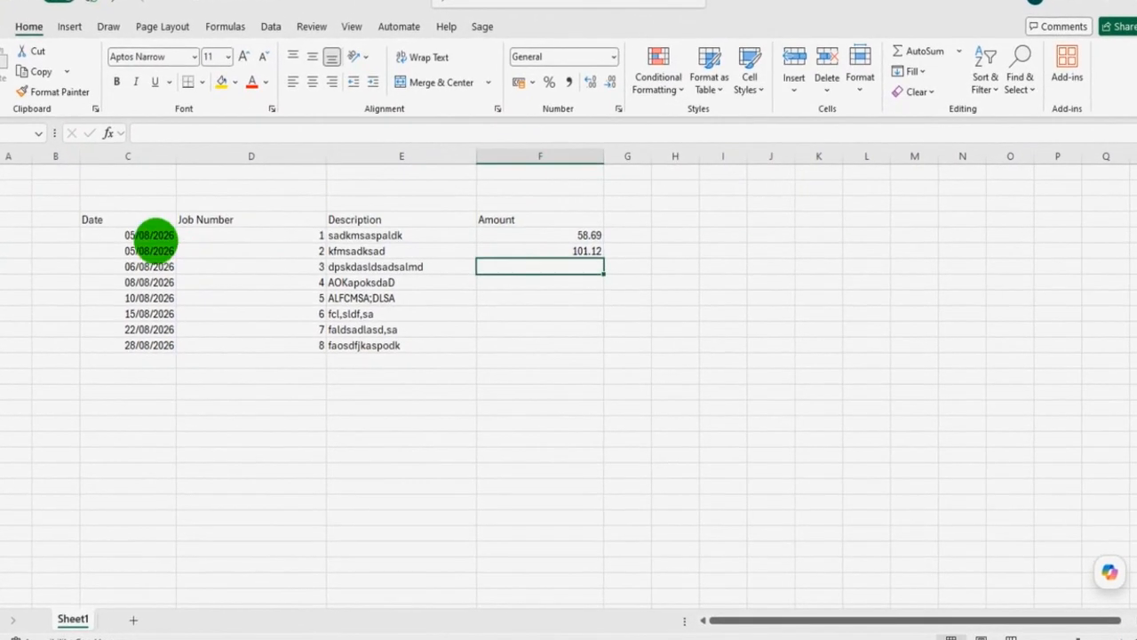
Format the Amount cells F5 to F12 as Currency with the £ symbol and two decimal places.
left_click_drag(530, 233, 504, 331)
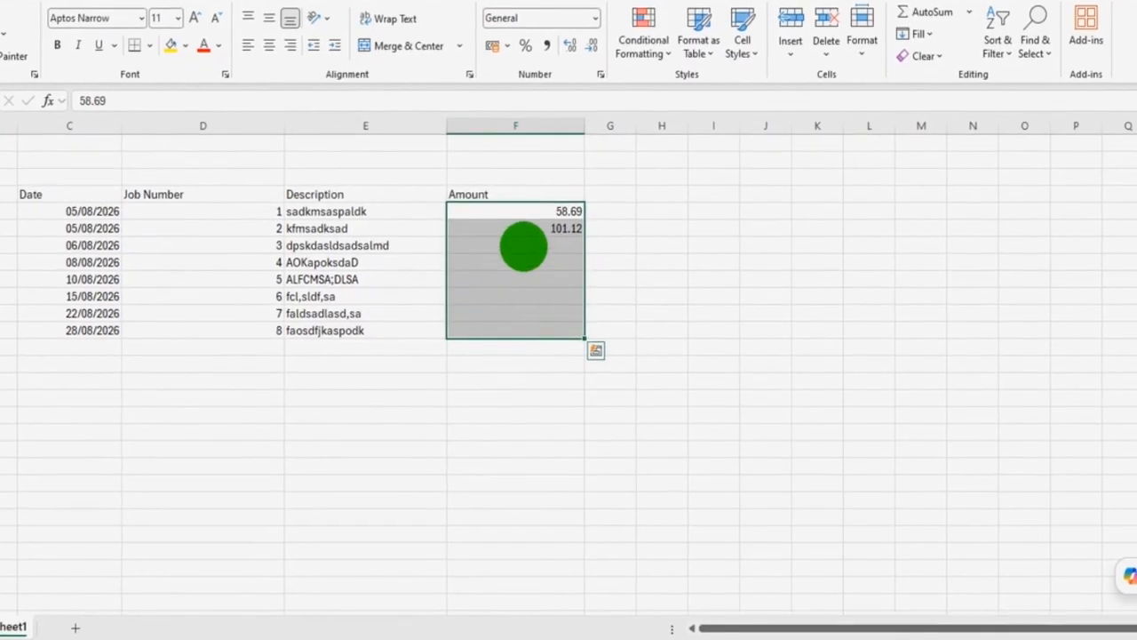
right_click(527, 247)
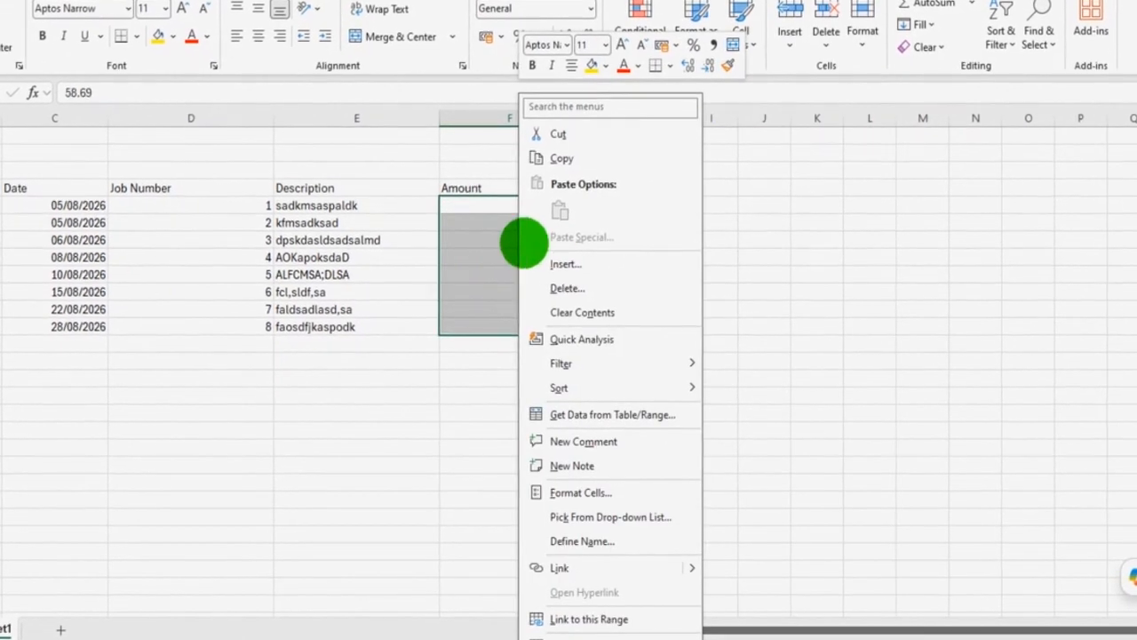
left_click(586, 492)
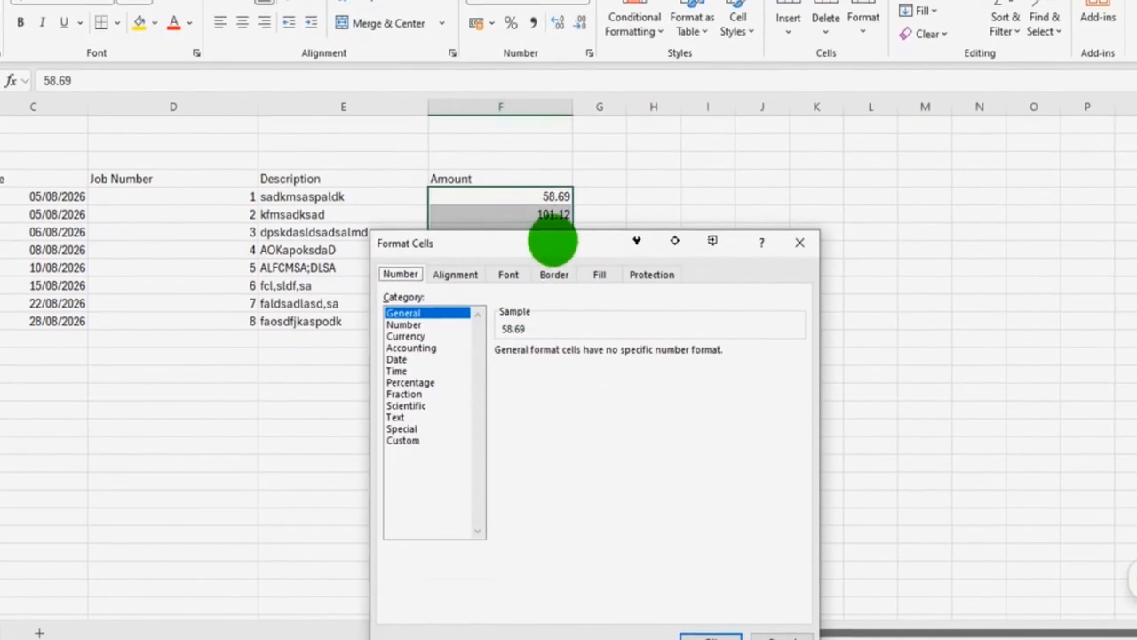
left_click_drag(552, 242, 551, 79)
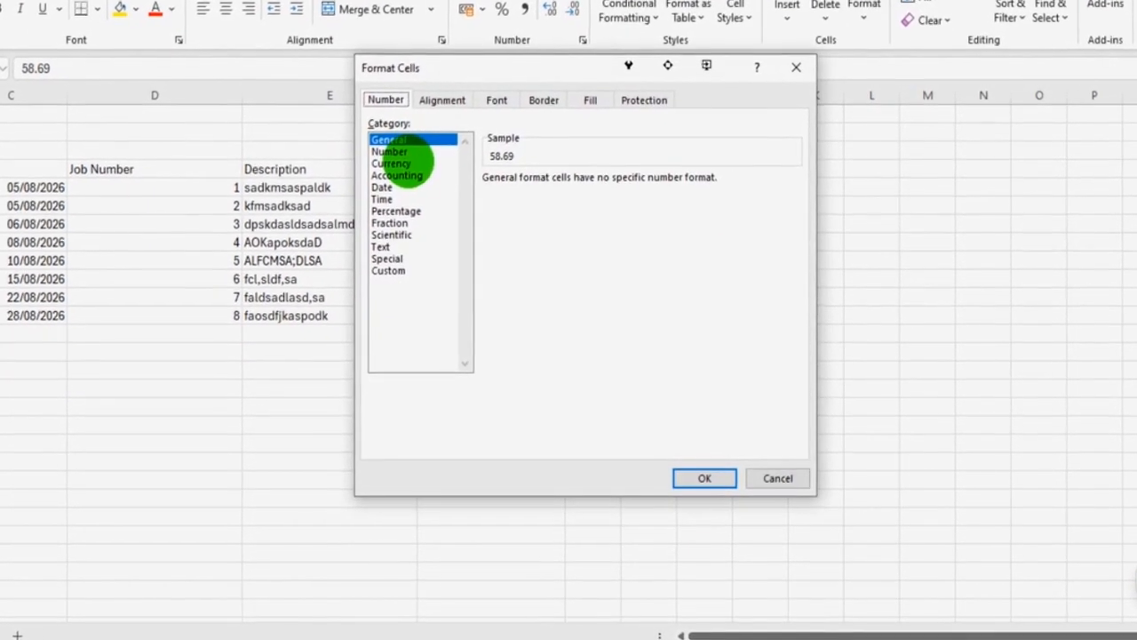
left_click(400, 164)
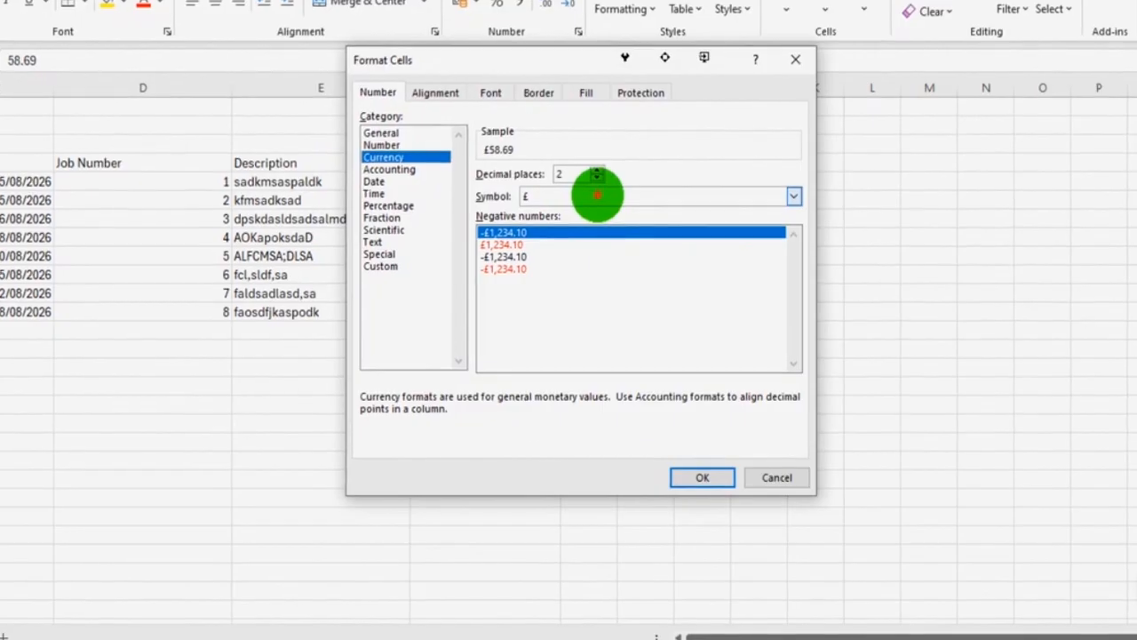
left_click(597, 195)
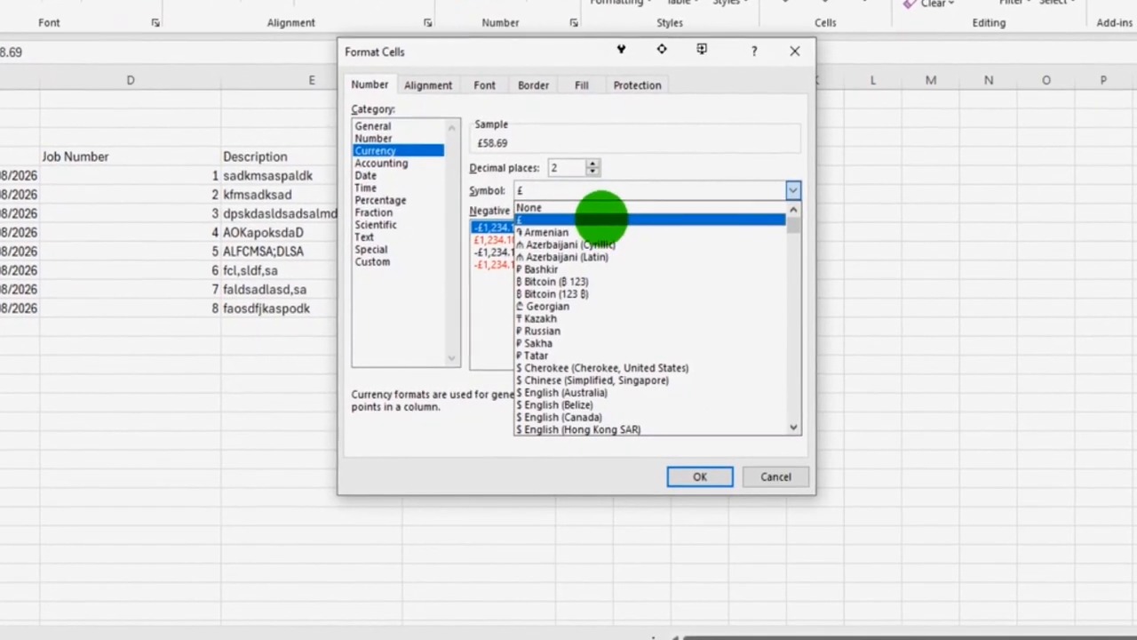
left_click(601, 219)
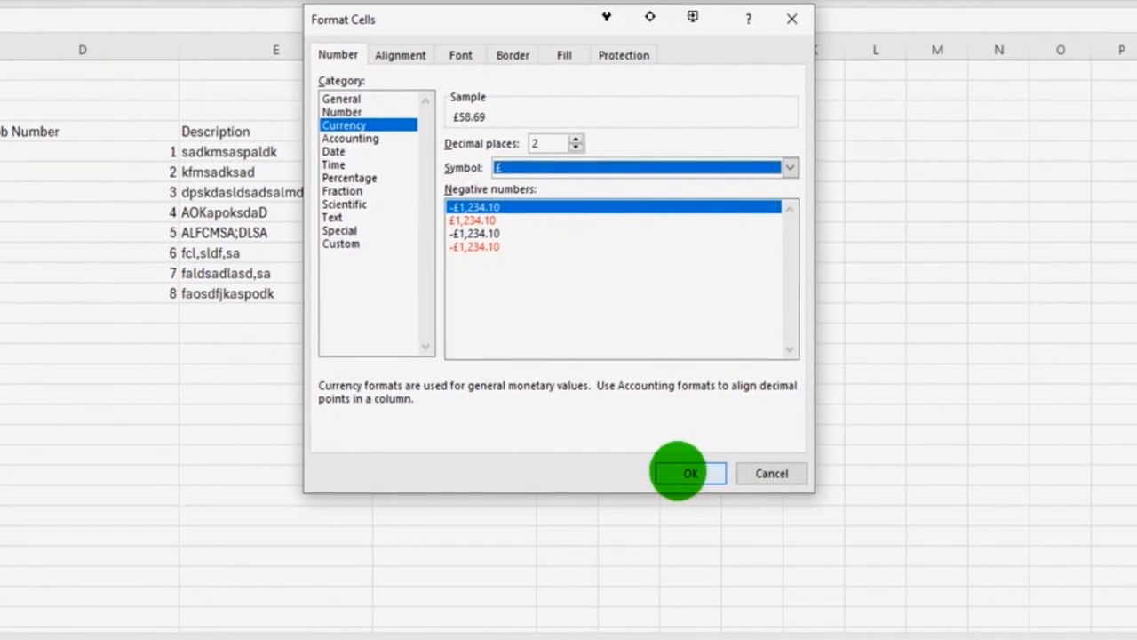
left_click(678, 473)
left_click(567, 418)
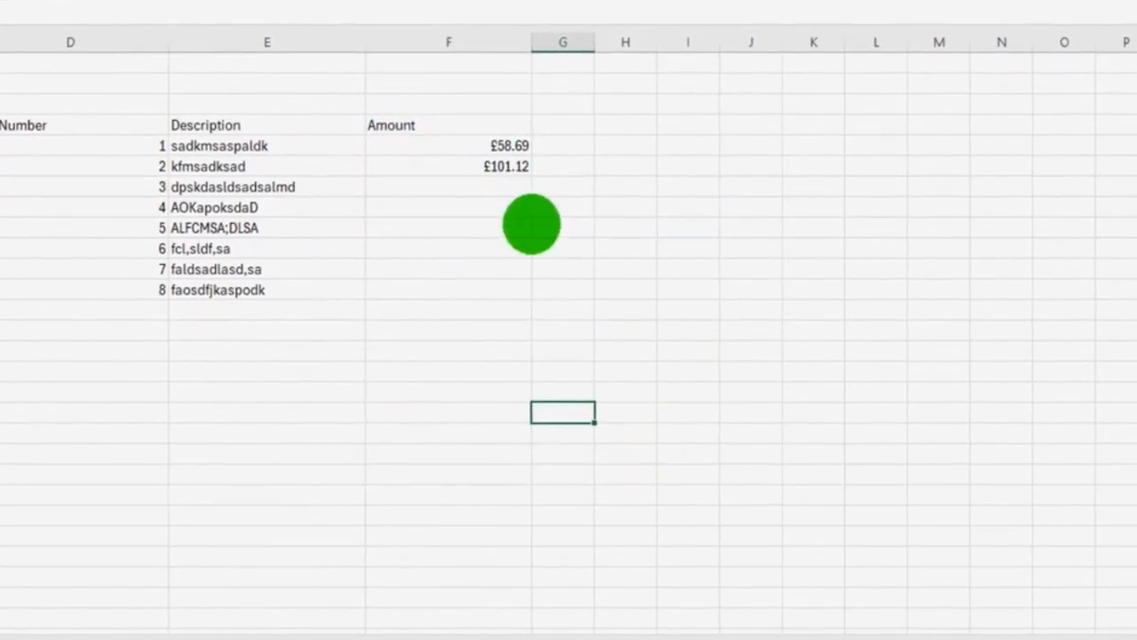
Continue the Amount column with 58.69 in F7, 101.54 in F8 and 1008.78 in F9.
left_click(491, 187)
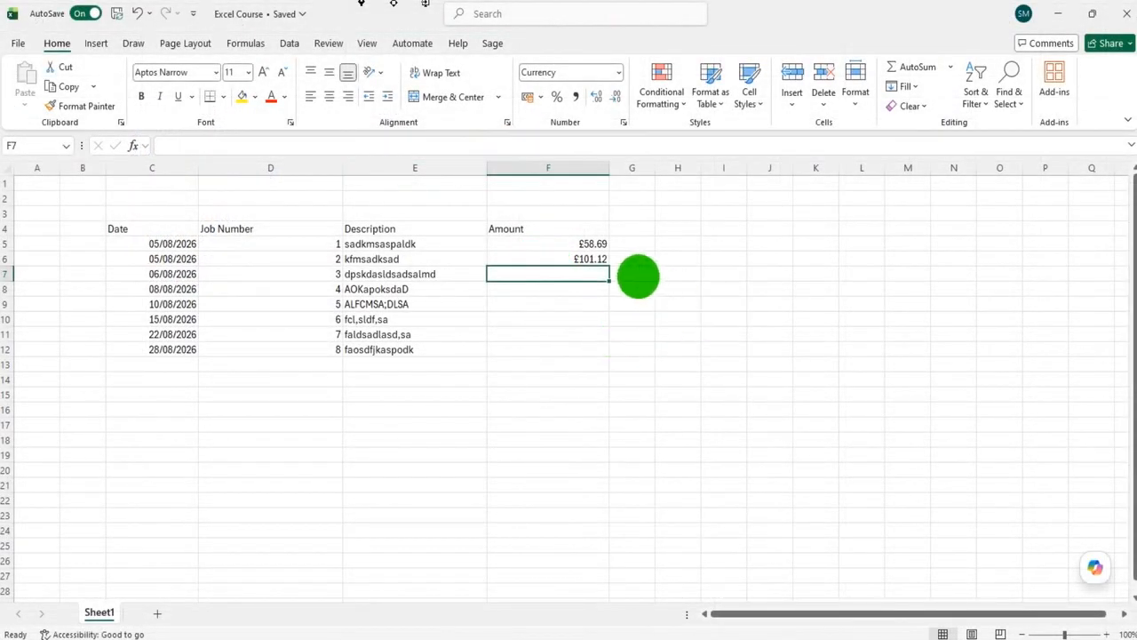
type("58.69")
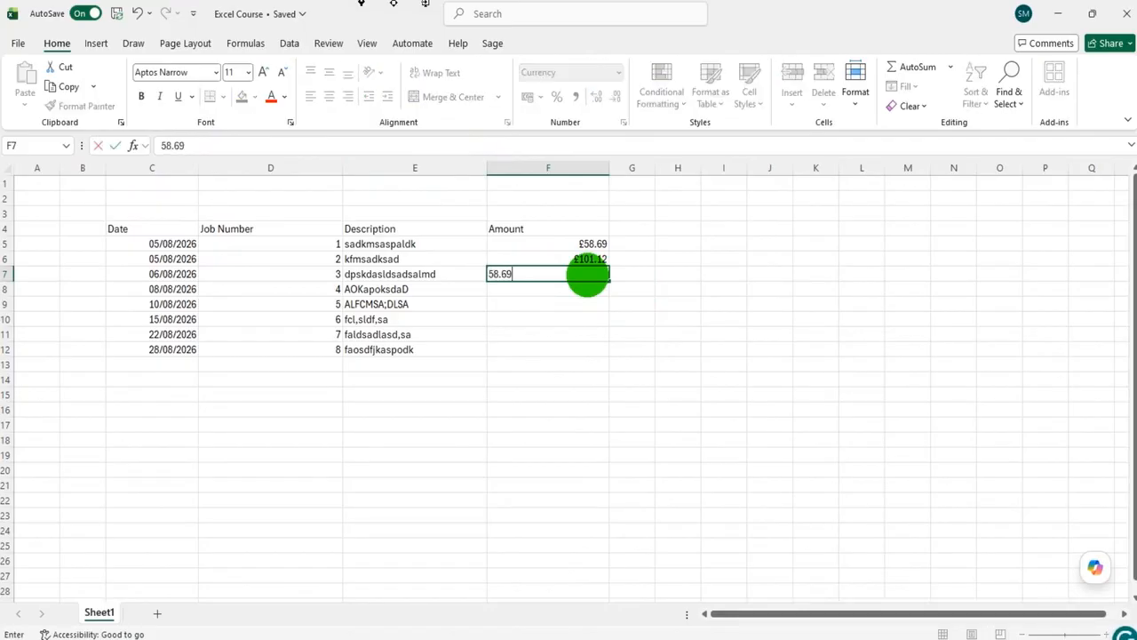
key("Return")
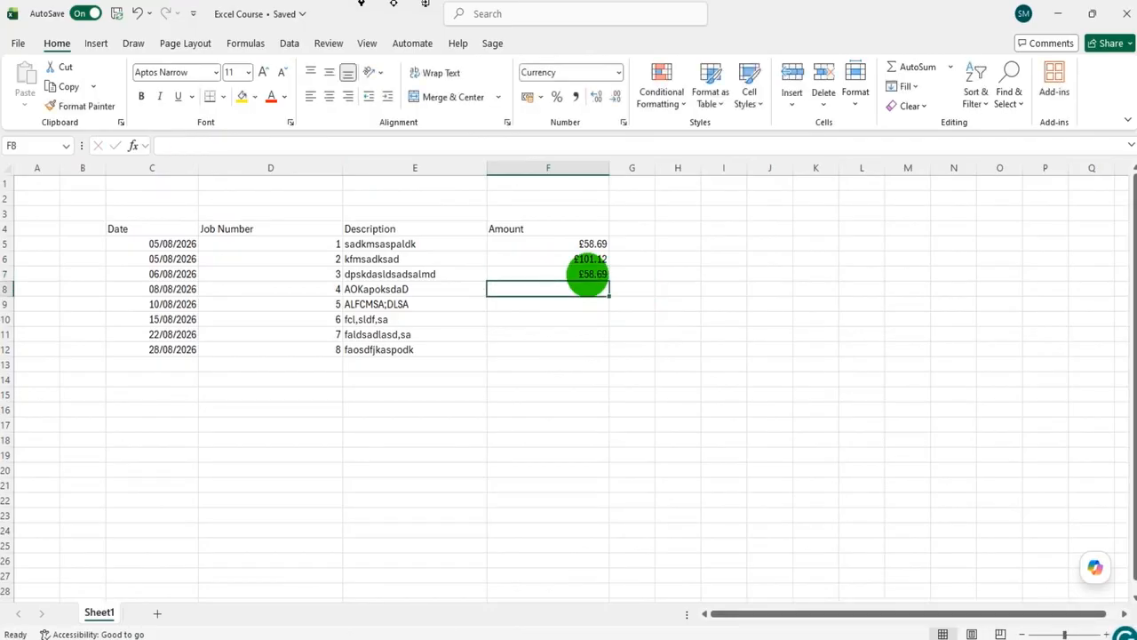
type("101.54")
key("Return")
type("1")
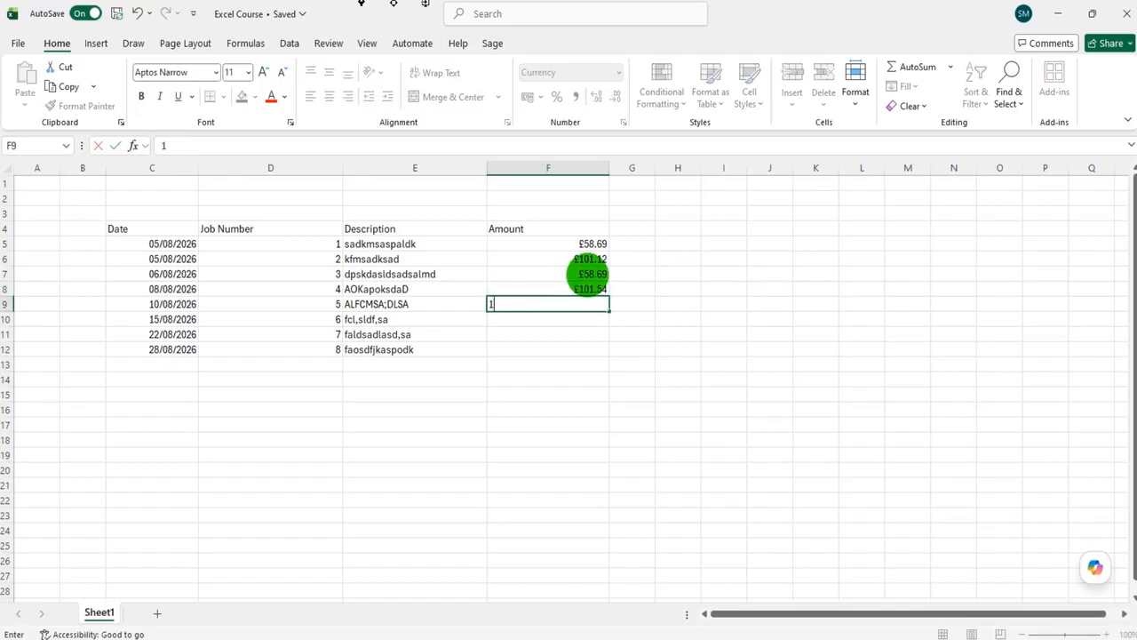
type(",008")
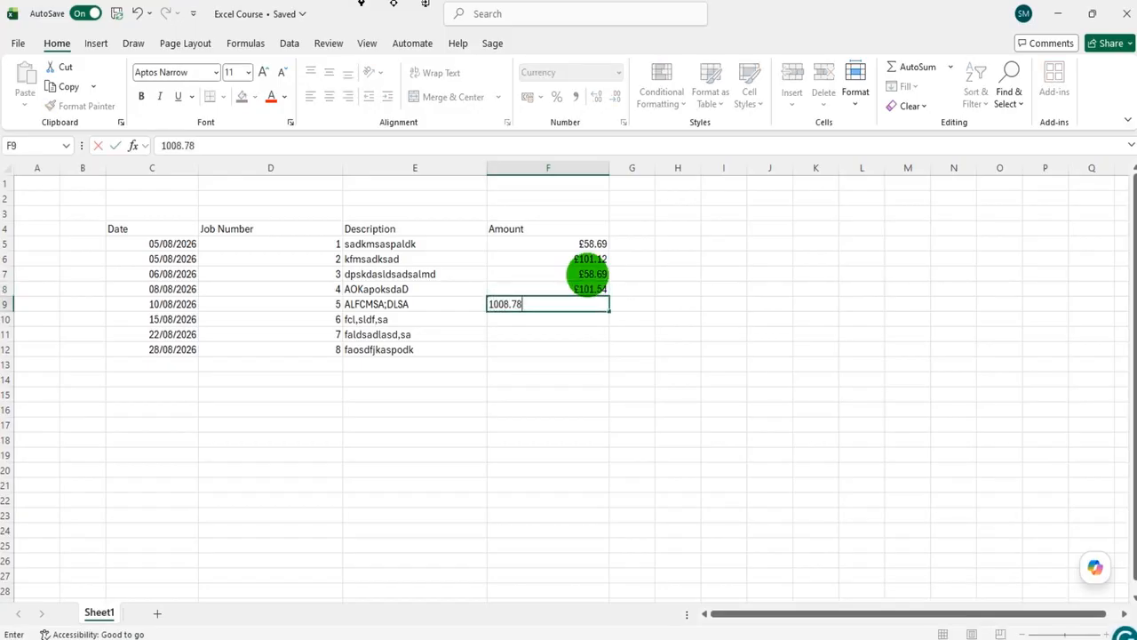
type(".78")
key("Return")
Set the currency symbol of amounts F7 to F9 to None, keeping the Currency format.
left_click_drag(599, 277, 594, 305)
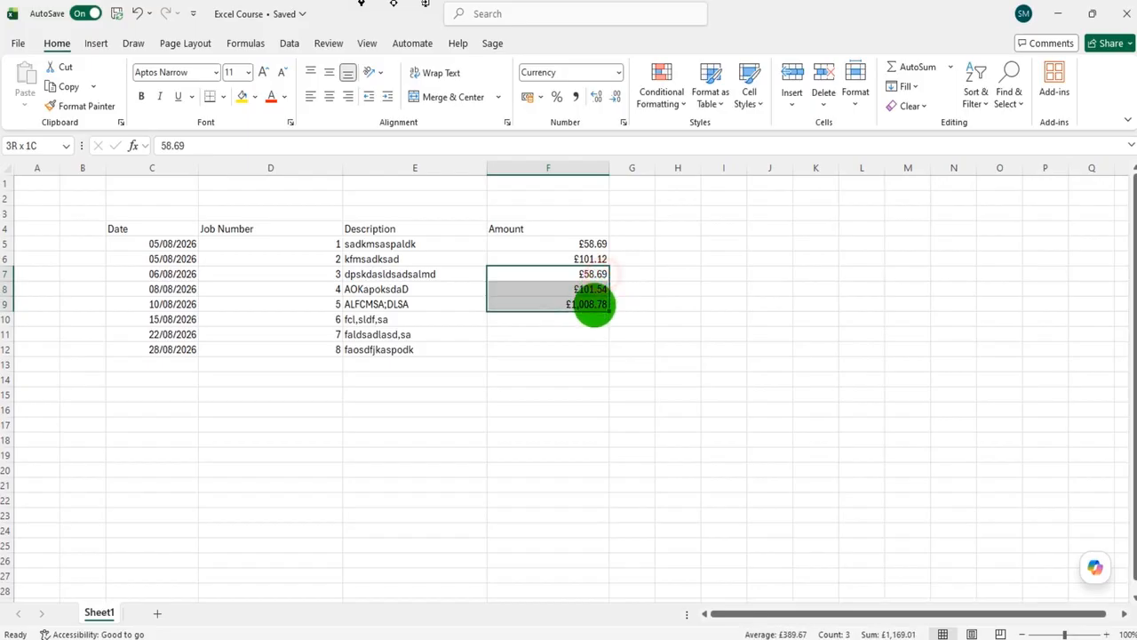
right_click(591, 302)
left_click(638, 494)
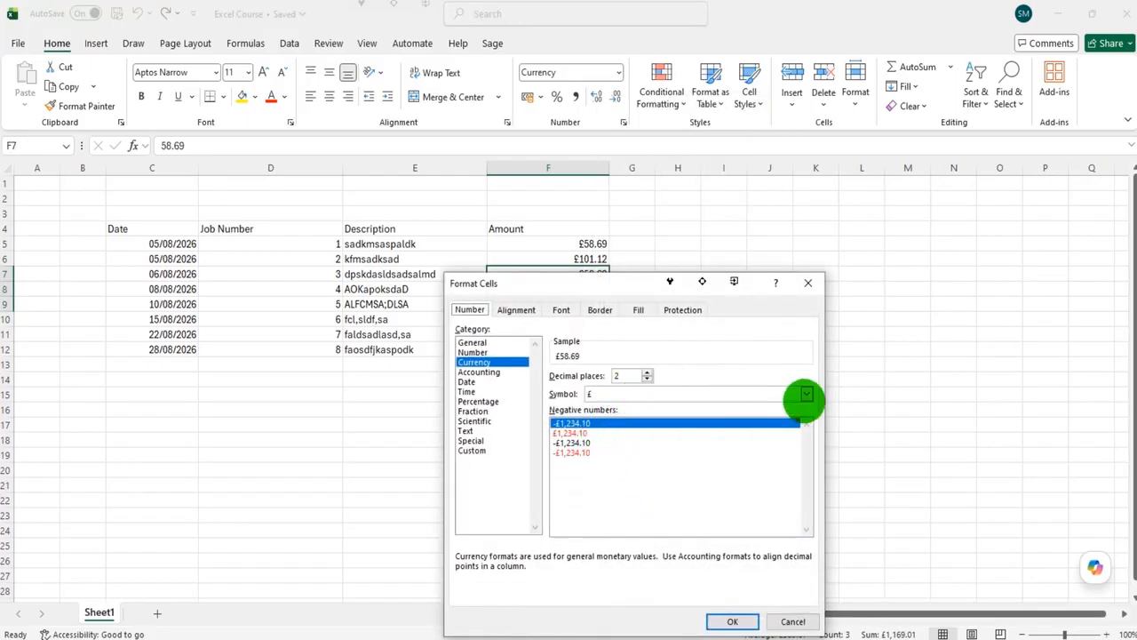
left_click(805, 393)
left_click(634, 405)
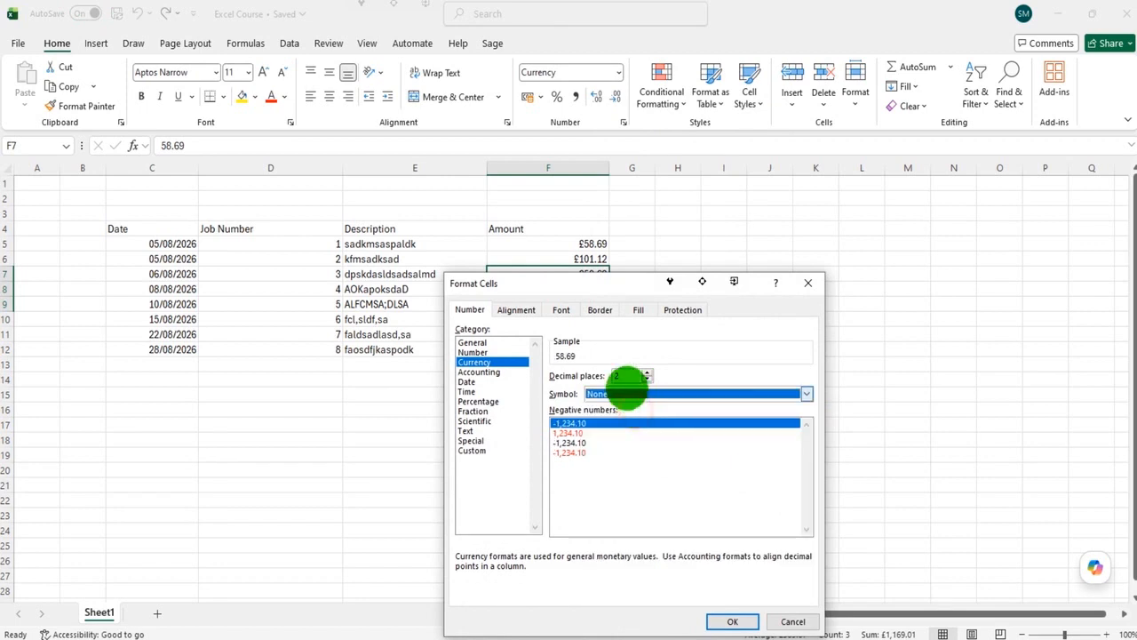
left_click(732, 621)
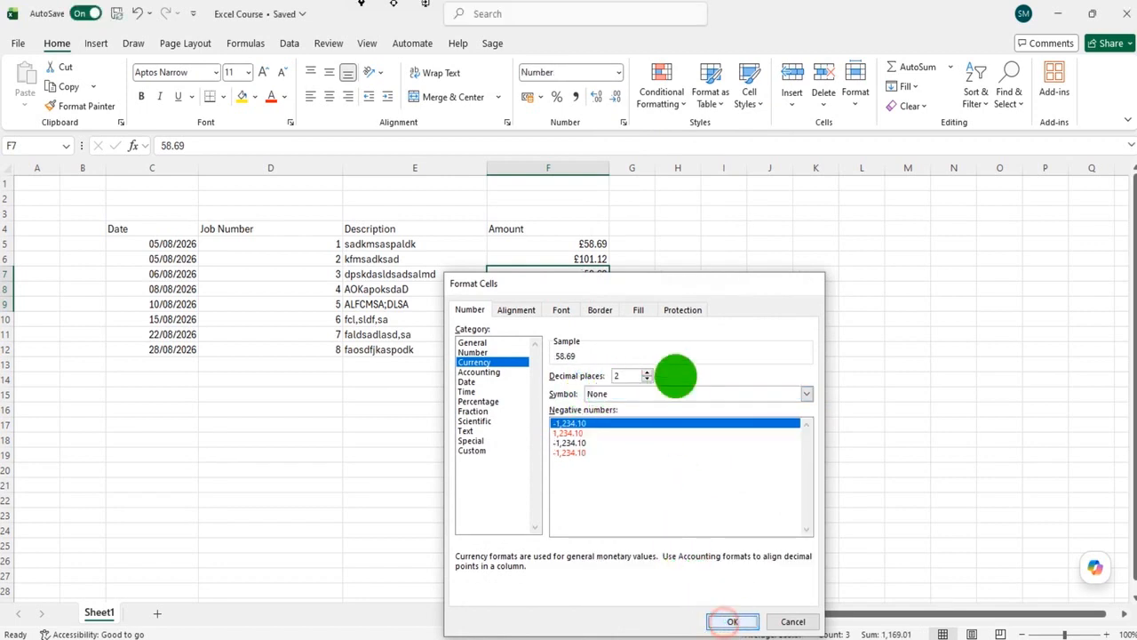
left_click(659, 322)
Complete the Amount column with 89.54 in F10, 101.45 in F11 and 9875.68 in F12.
left_click(549, 317)
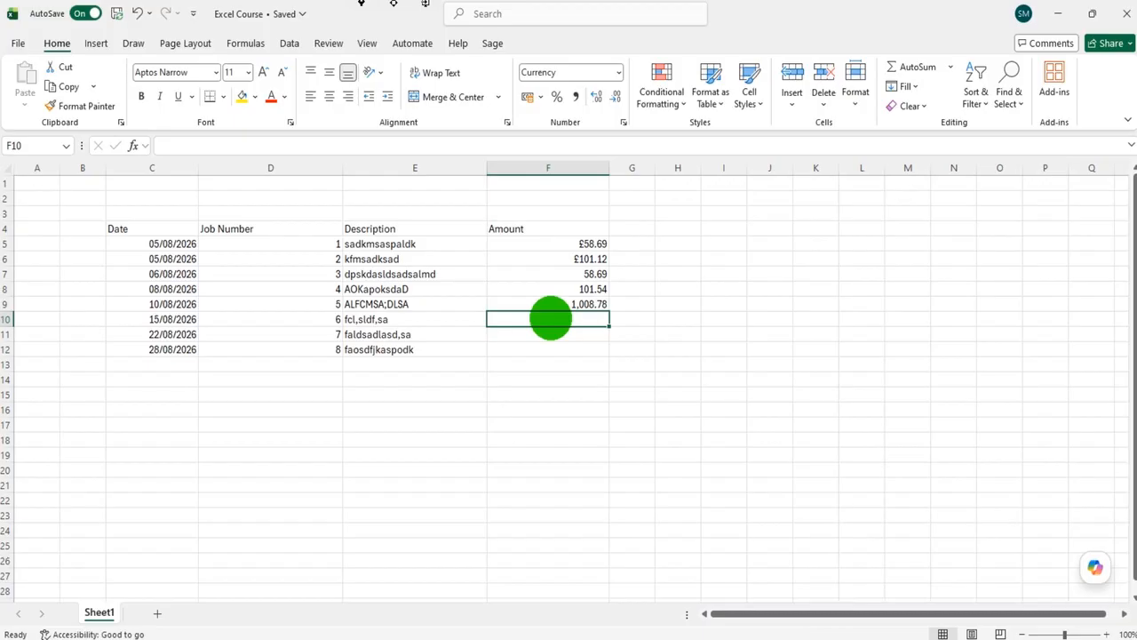
type("89.5")
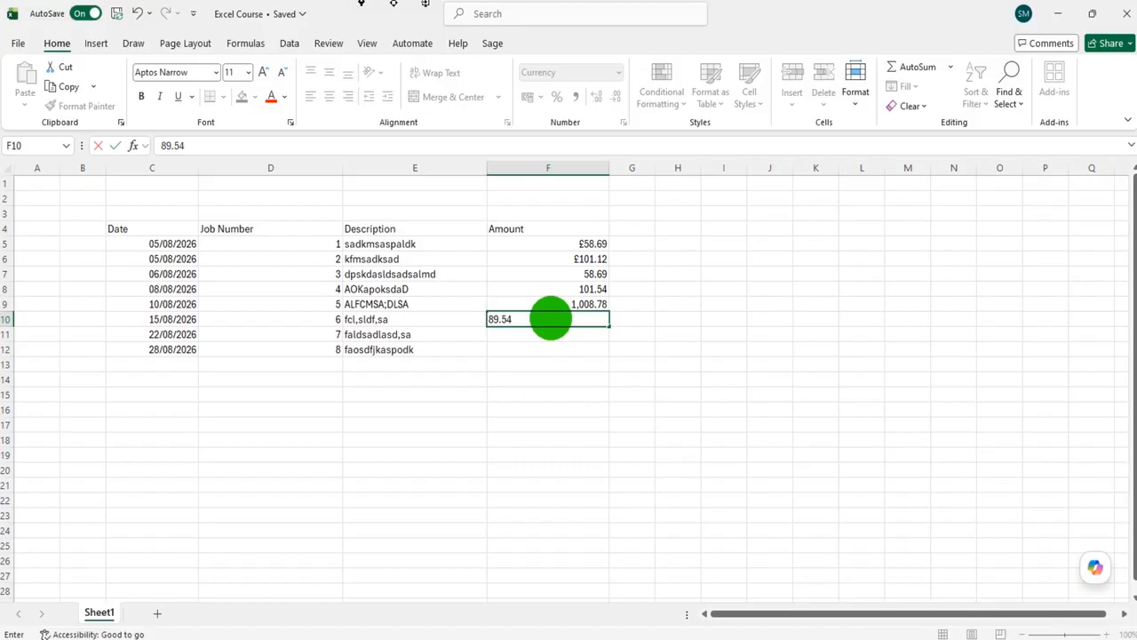
type("4")
key("Return")
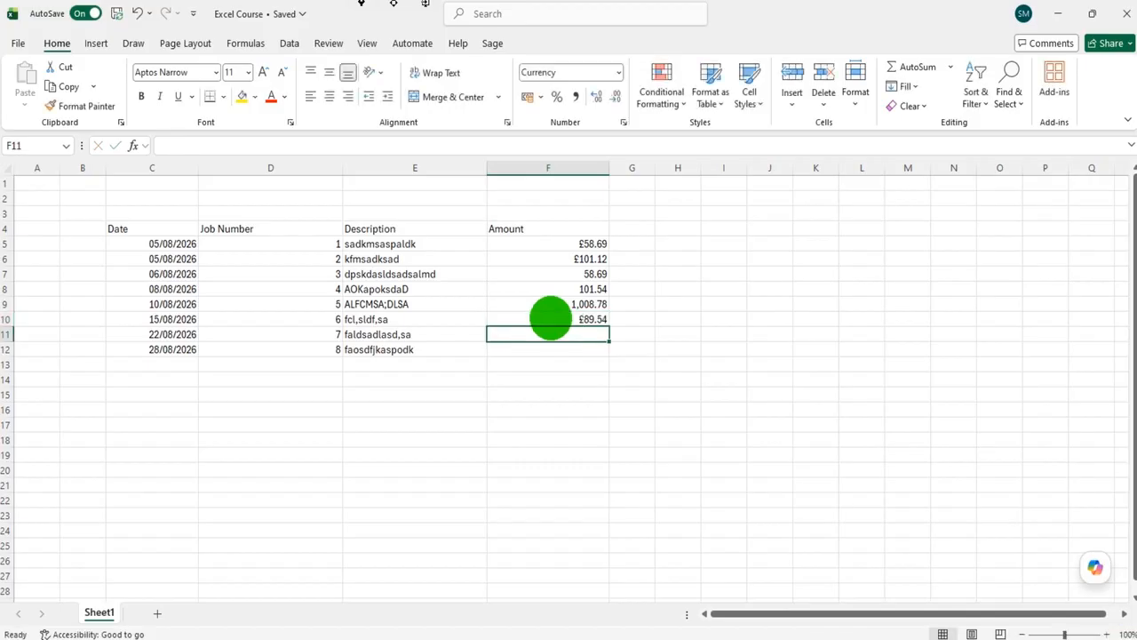
type("101.45")
key("Return")
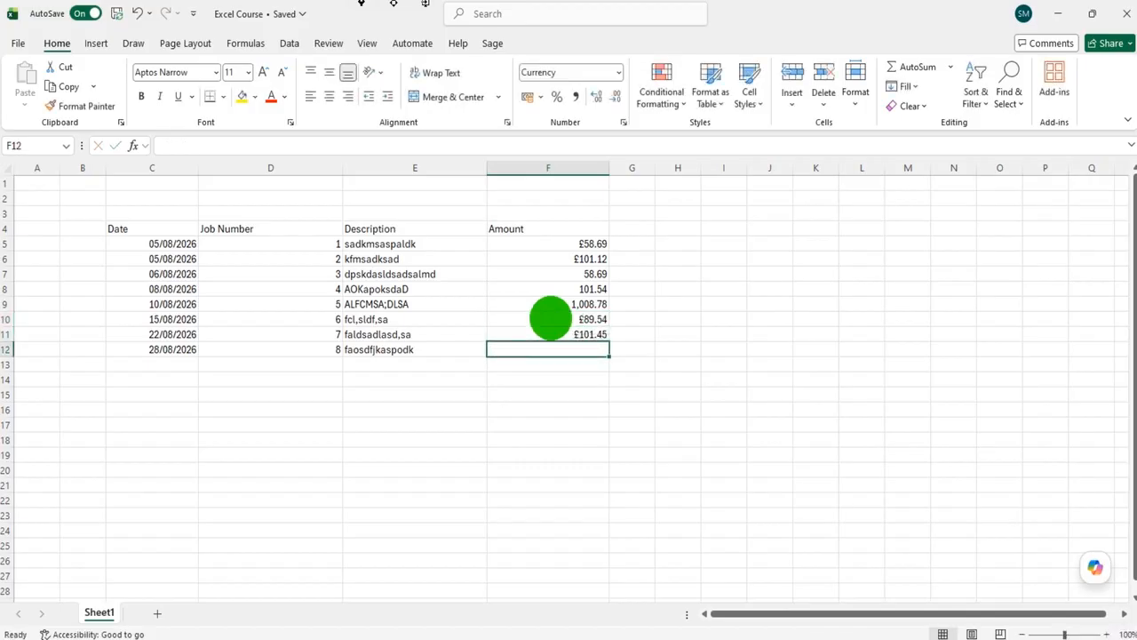
type("9875.68")
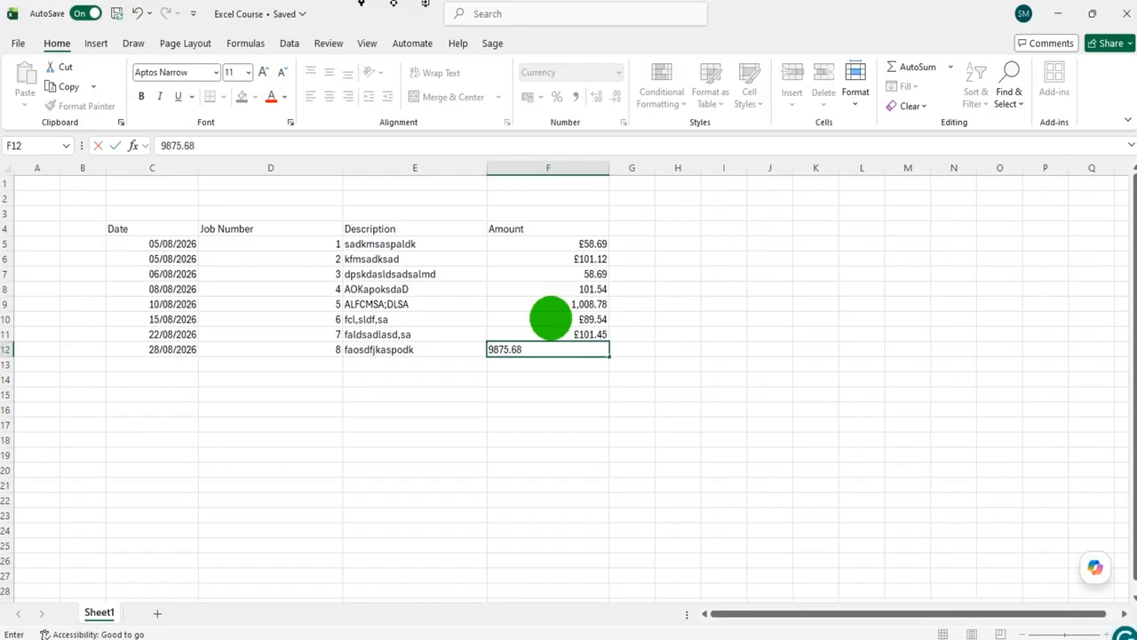
key("Return")
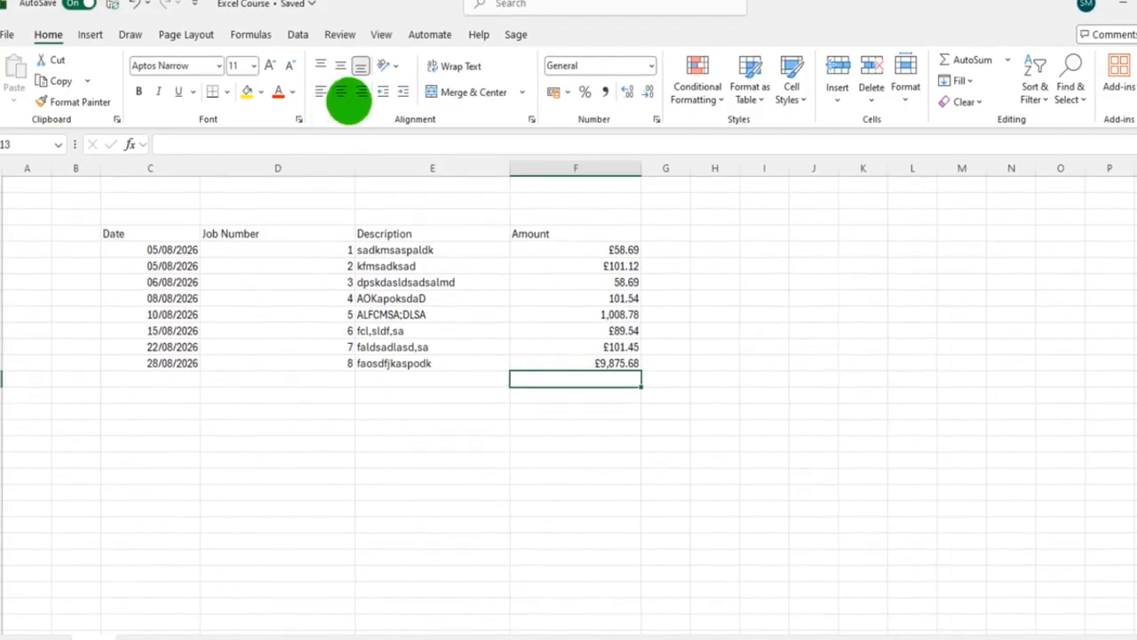
Centre the contents of the whole job table and make the column headings in row 4 bold.
left_click_drag(167, 238, 506, 312)
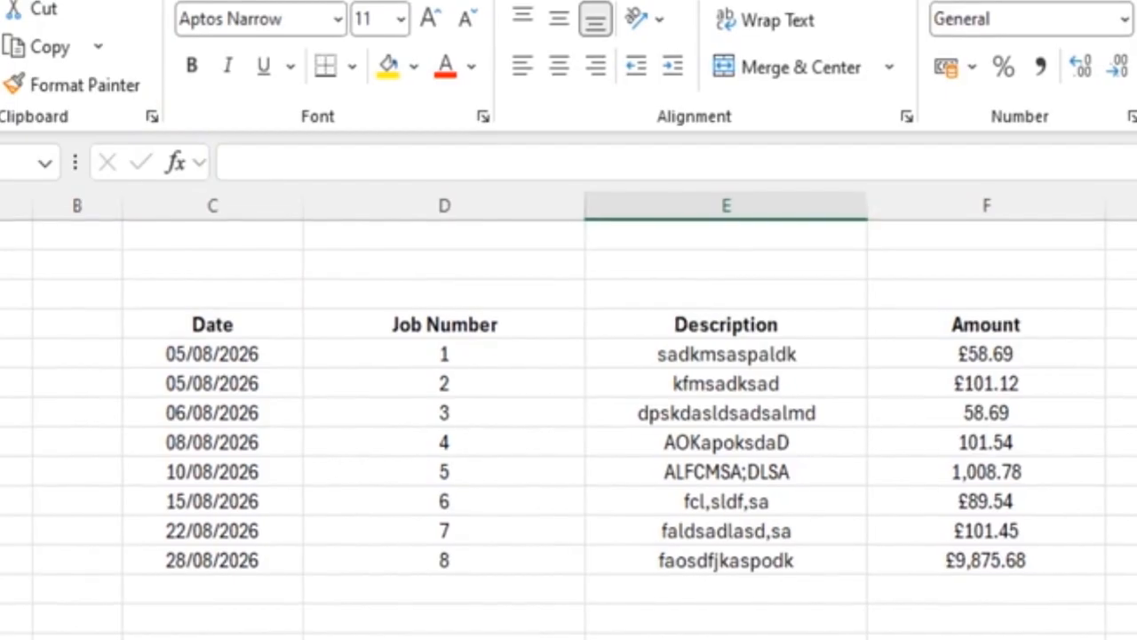
left_click_drag(239, 325, 1000, 322)
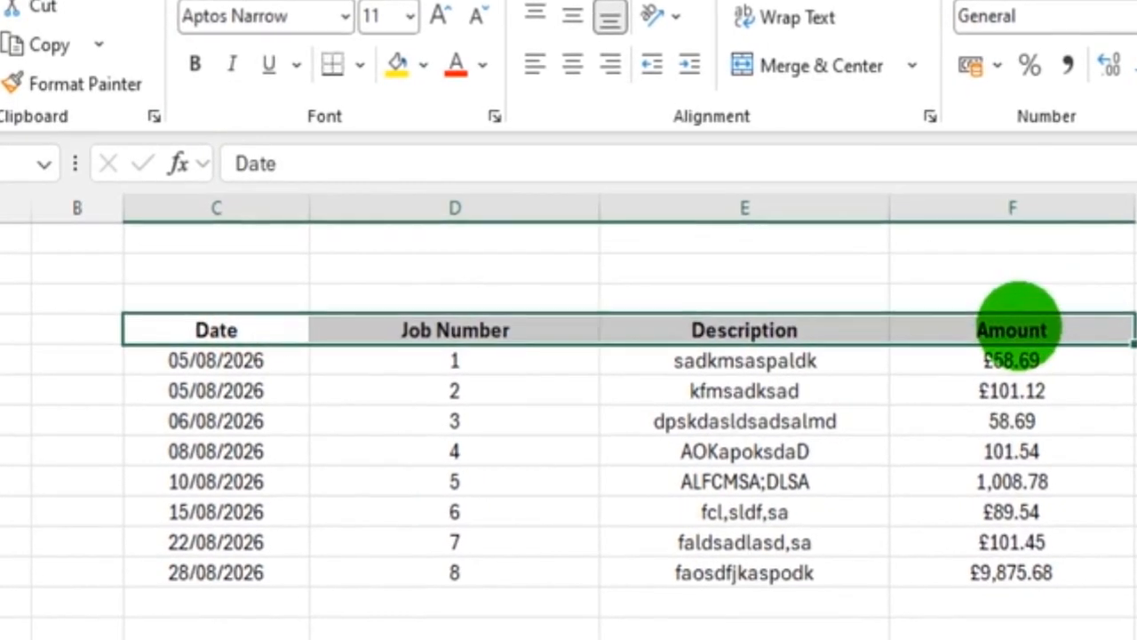
left_click(755, 596)
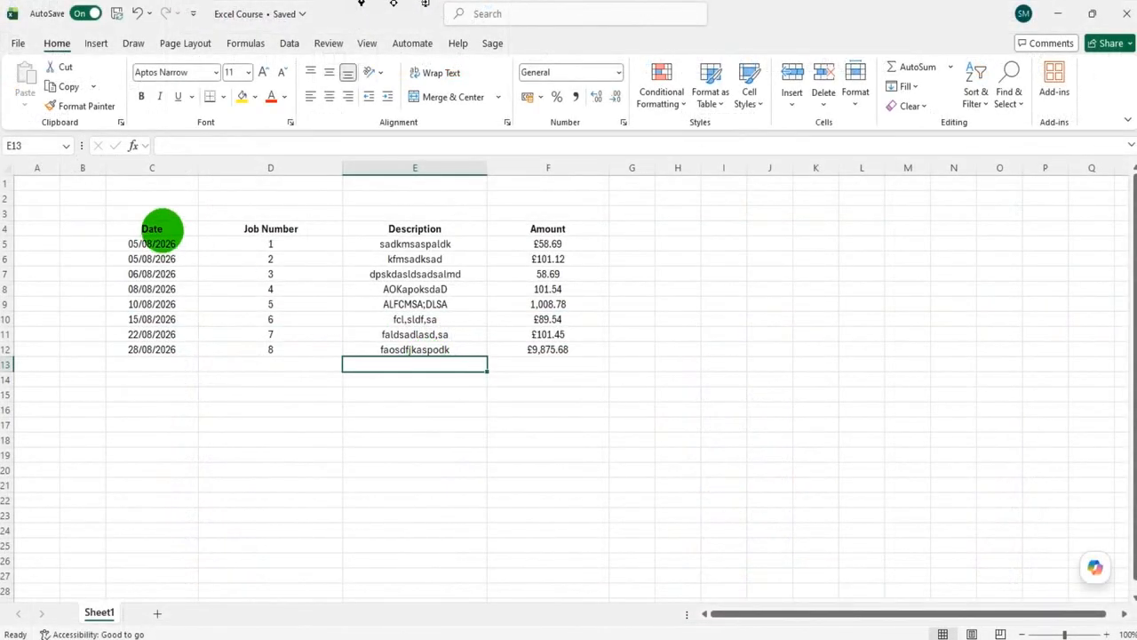
Fill the header cells C4 to F4 with a light orange theme colour.
left_click(163, 229)
left_click_drag(194, 228, 548, 228)
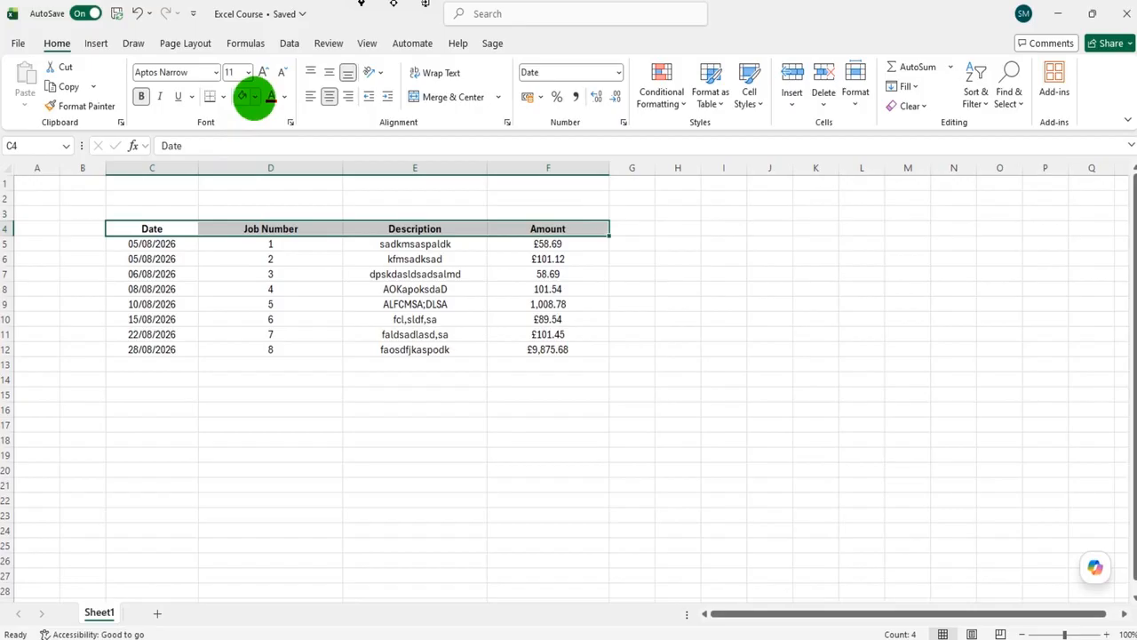
left_click(255, 97)
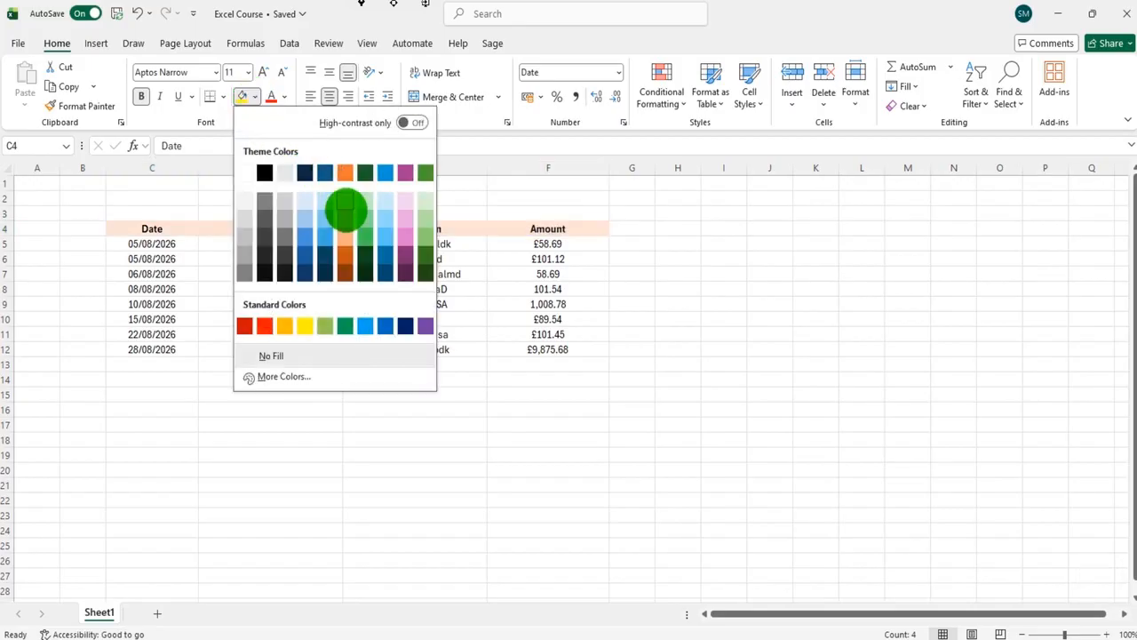
left_click(346, 224)
left_click(337, 423)
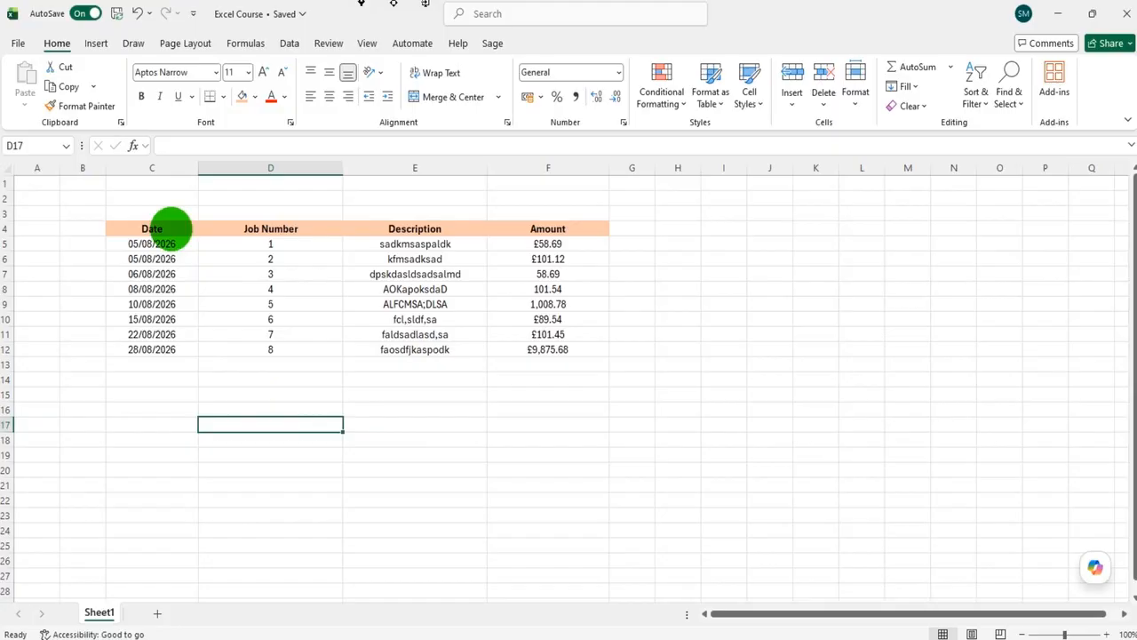
Add a medium-weight solid outline border around the job table C4 to F12, leaving the inside borders off.
left_click_drag(153, 229, 558, 348)
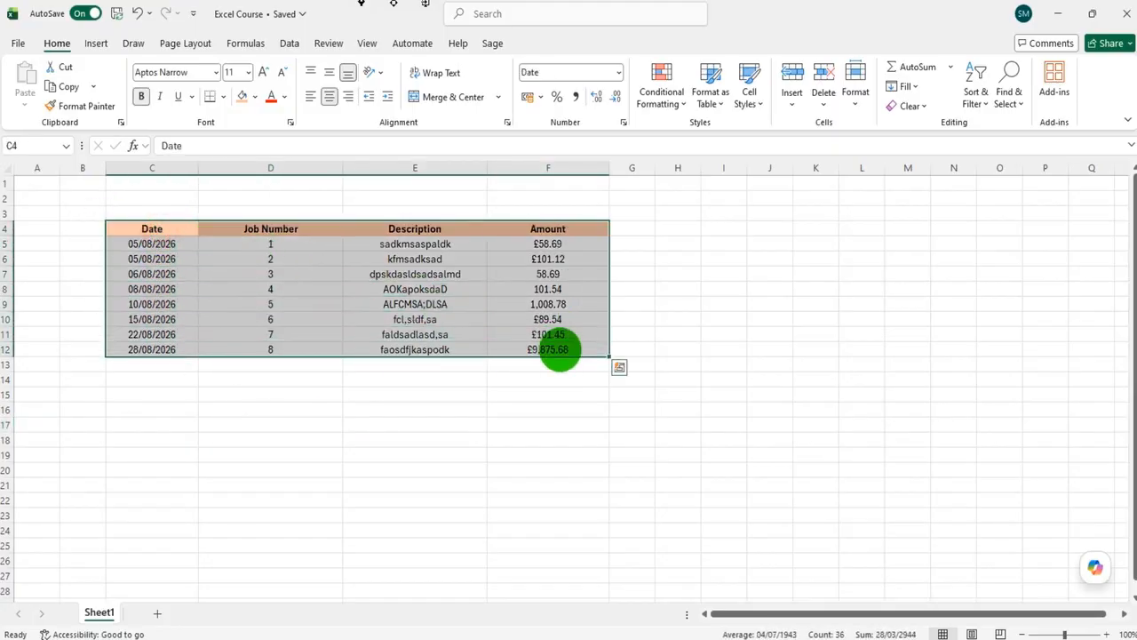
right_click(345, 249)
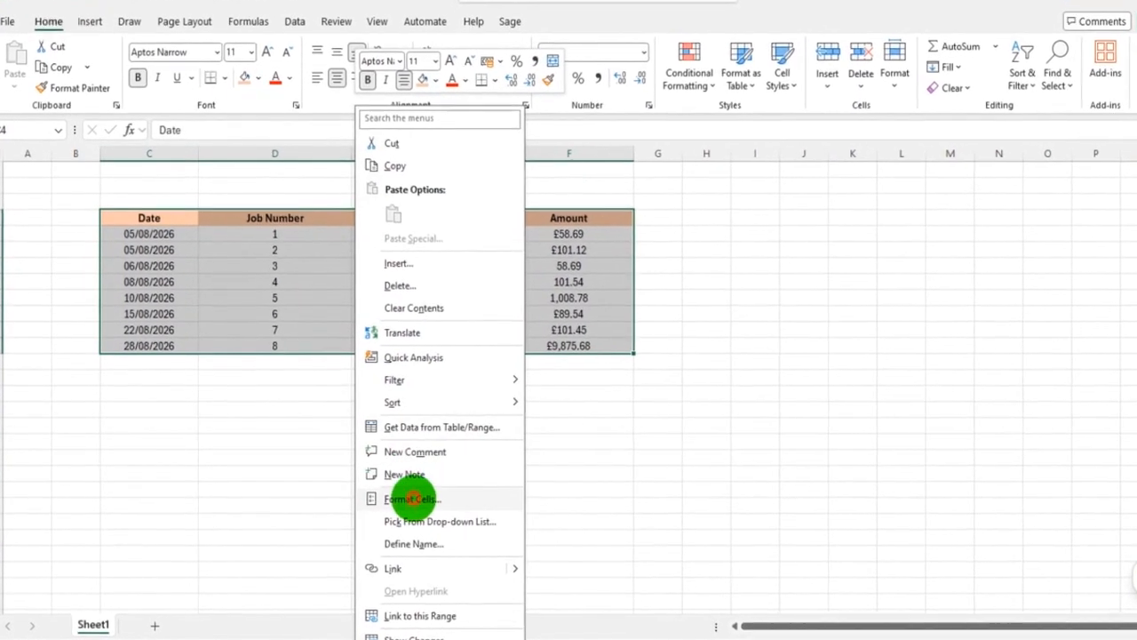
left_click(409, 498)
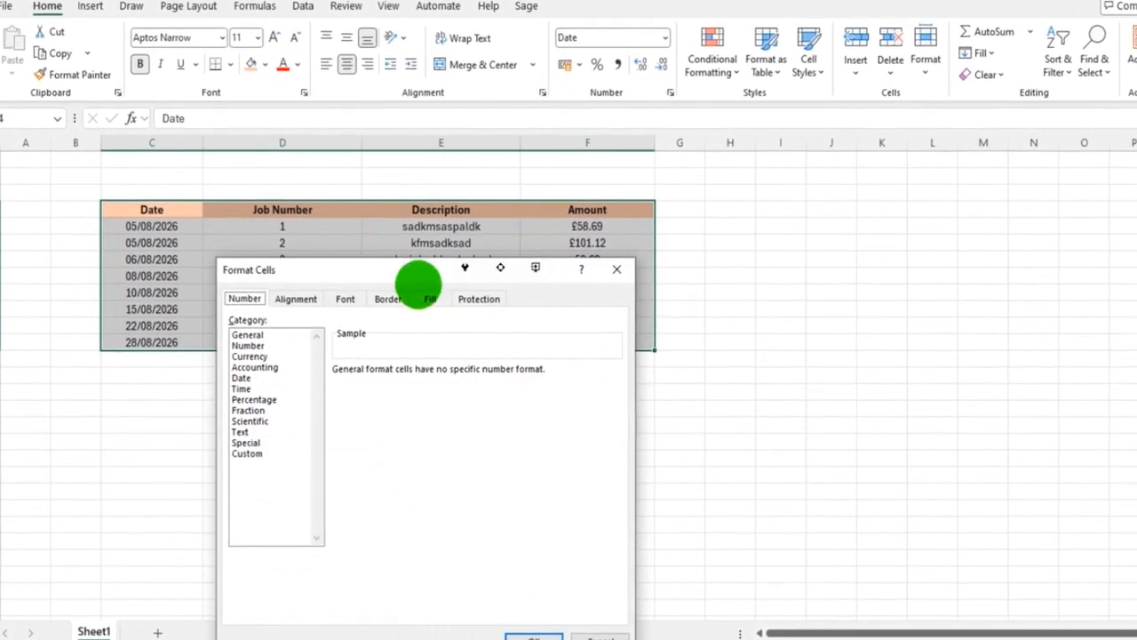
left_click_drag(418, 282, 515, 152)
left_click(475, 179)
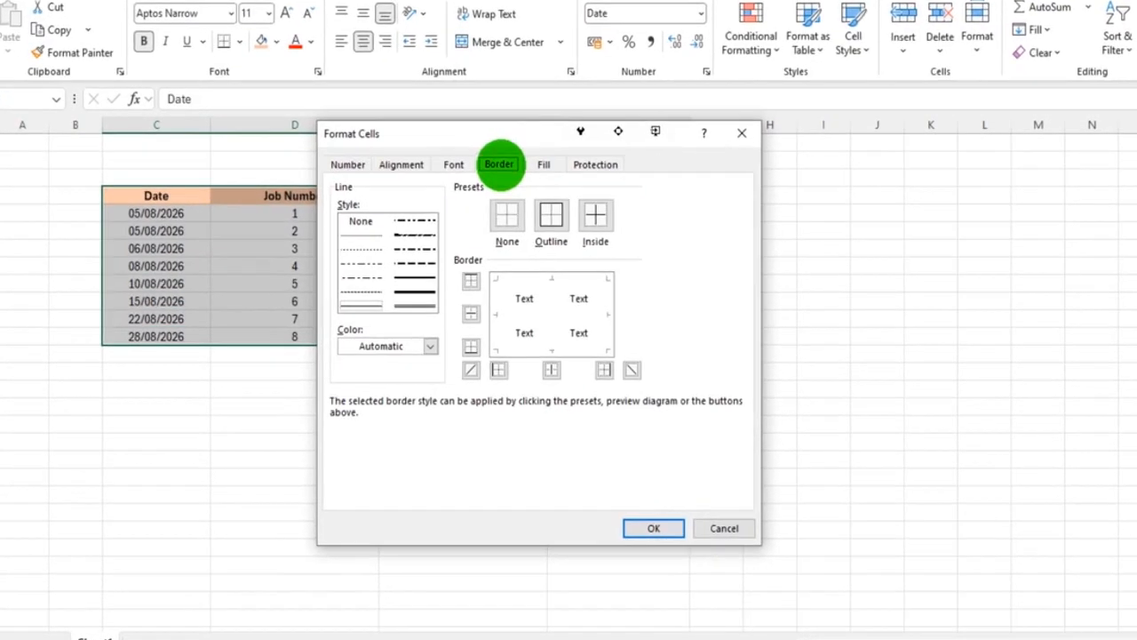
left_click(415, 280)
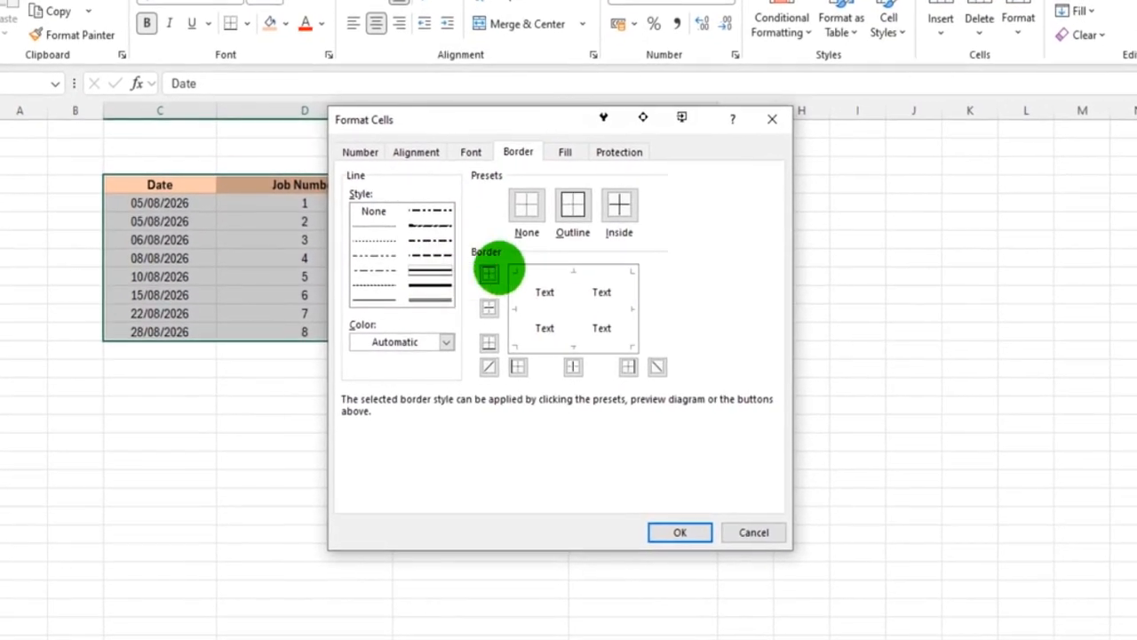
left_click(529, 274)
left_click(530, 288)
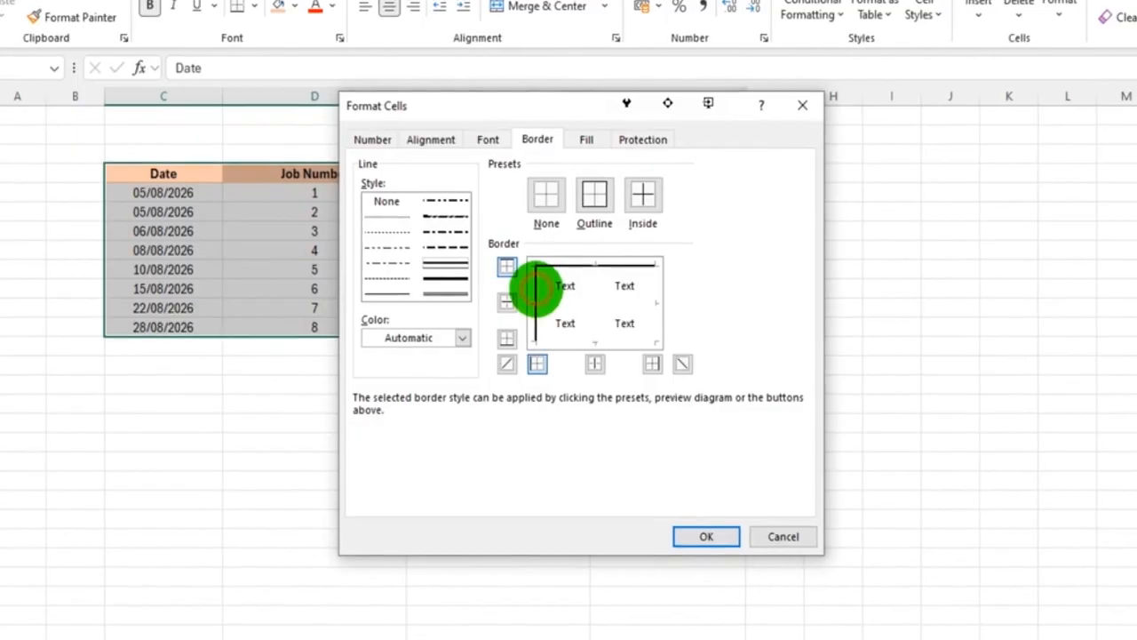
left_click(584, 341)
left_click(673, 306)
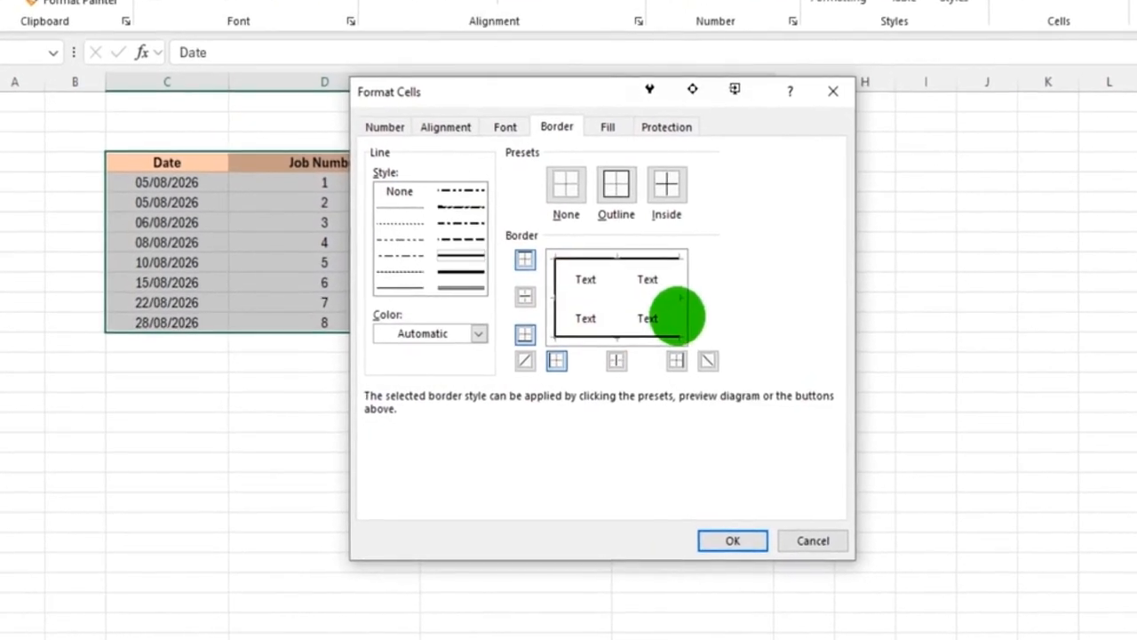
left_click(746, 543)
left_click(393, 444)
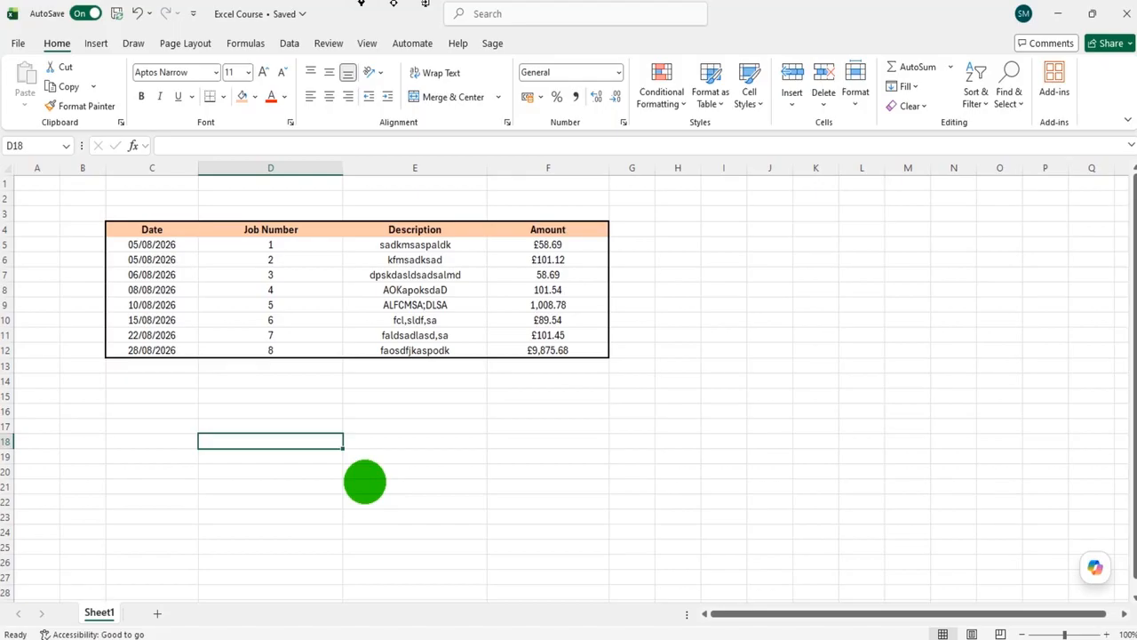
Review the Date, Job Number, Description and Amount columns of the job table one by one.
left_click_drag(158, 229, 164, 336)
left_click_drag(288, 231, 302, 336)
left_click_drag(439, 231, 444, 335)
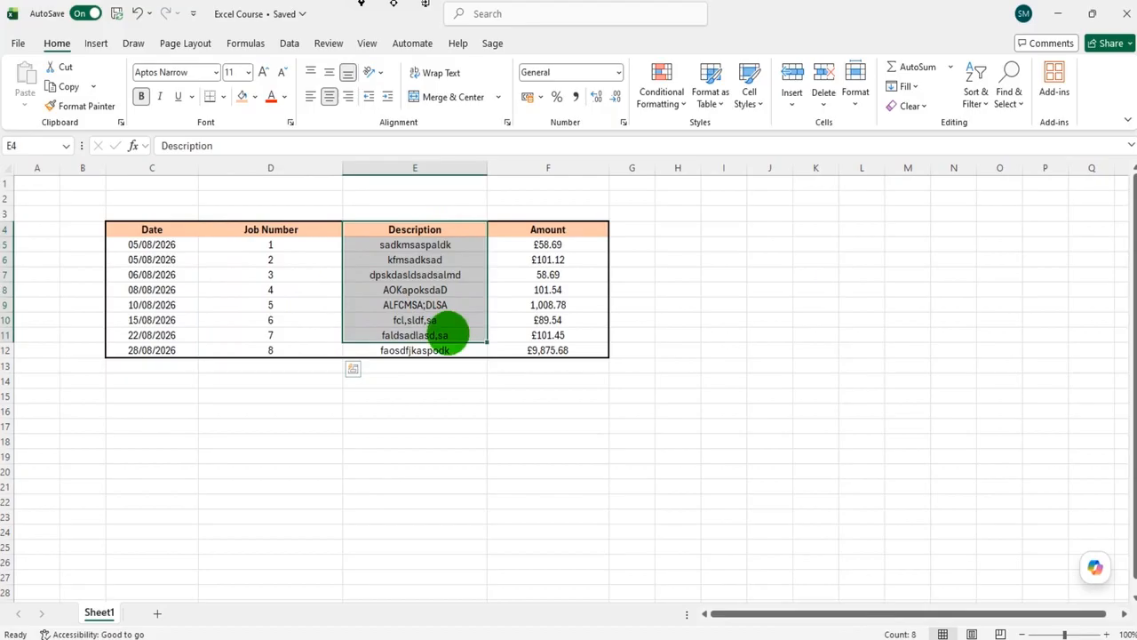
left_click_drag(581, 228, 581, 354)
left_click(461, 288)
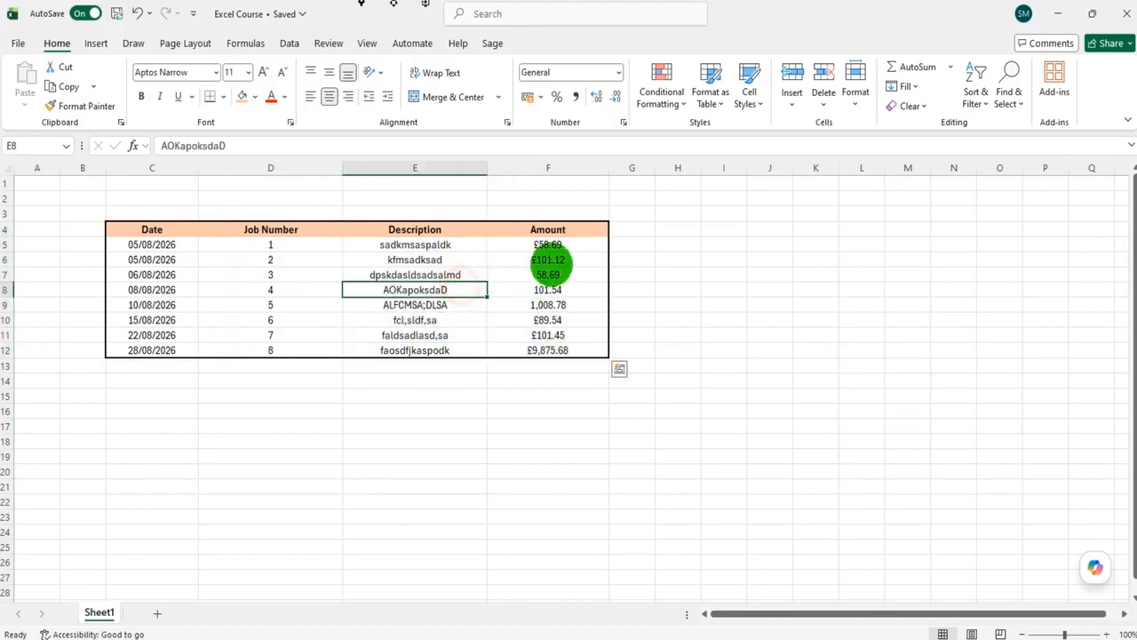
left_click_drag(574, 245, 575, 353)
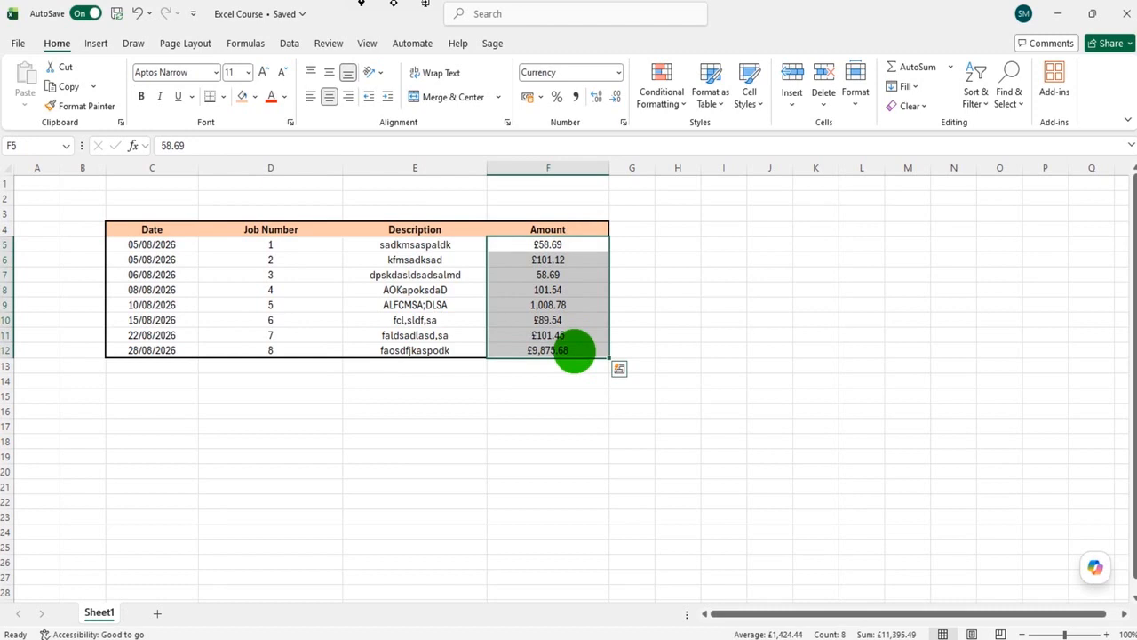
left_click_drag(267, 246, 270, 350)
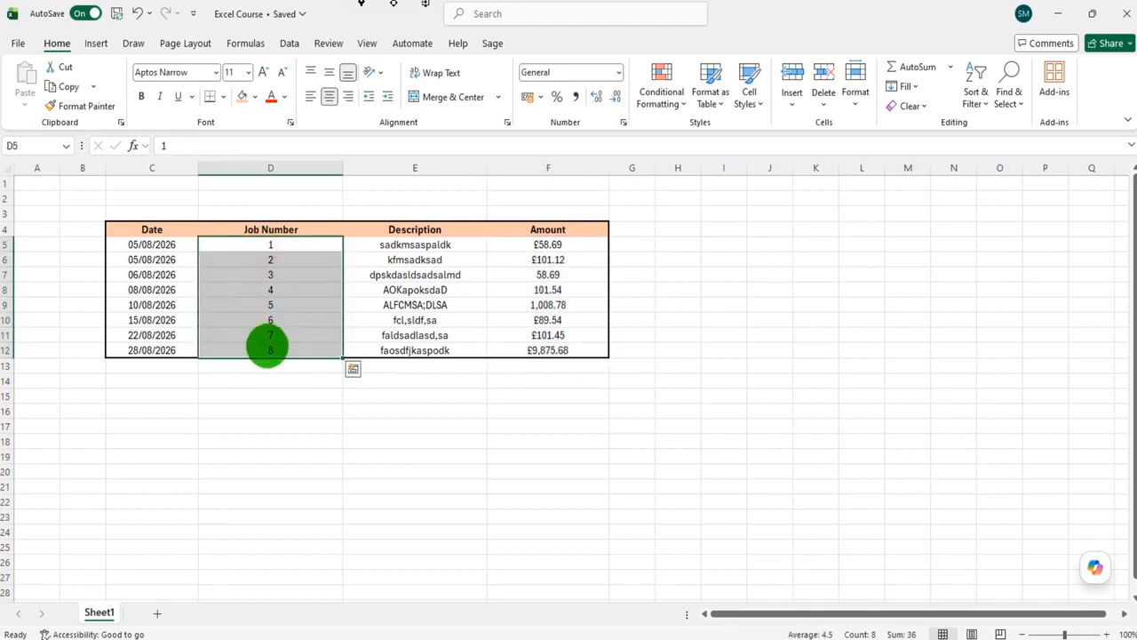
left_click_drag(183, 261, 183, 350)
left_click_drag(415, 249, 447, 356)
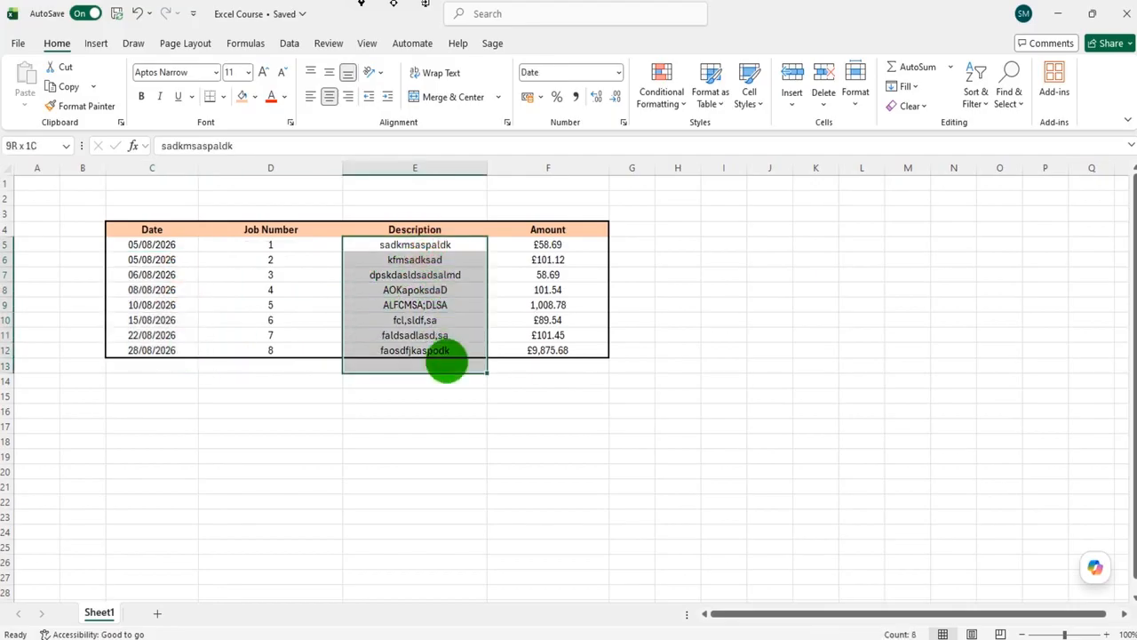
left_click(448, 356)
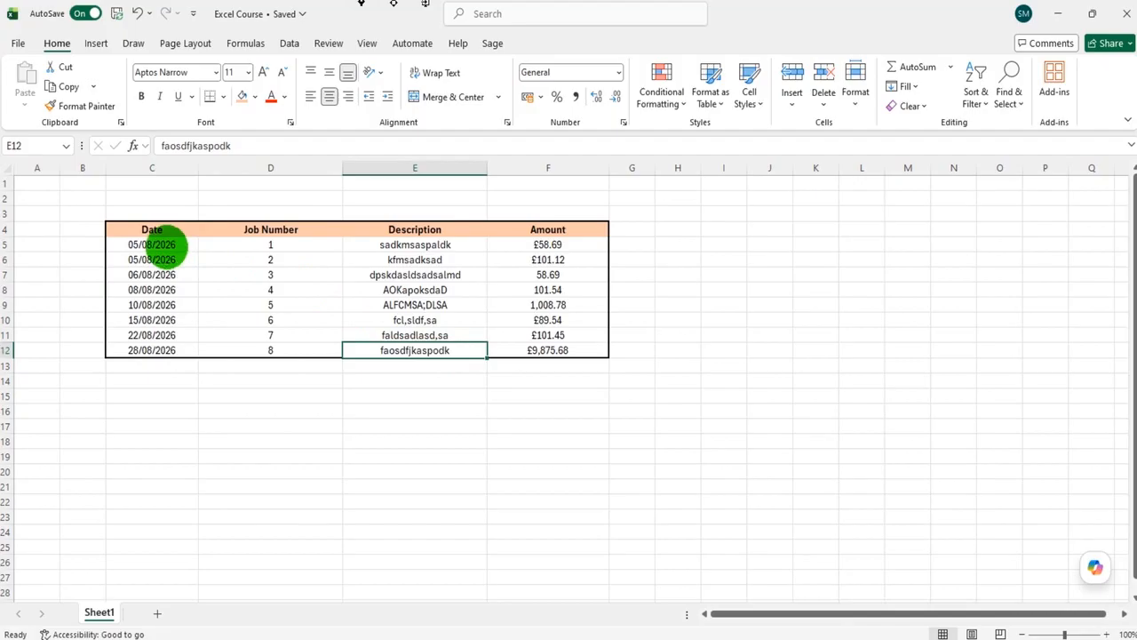
Convert the range C4 to F12 into an Excel table with headers.
left_click_drag(157, 228, 551, 350)
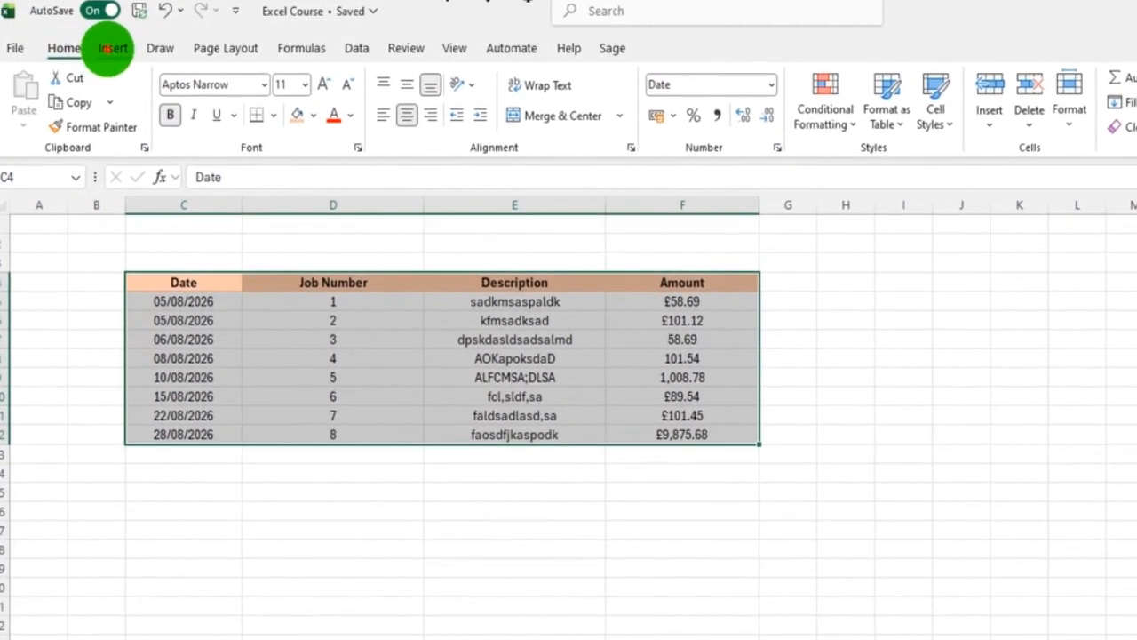
left_click(111, 47)
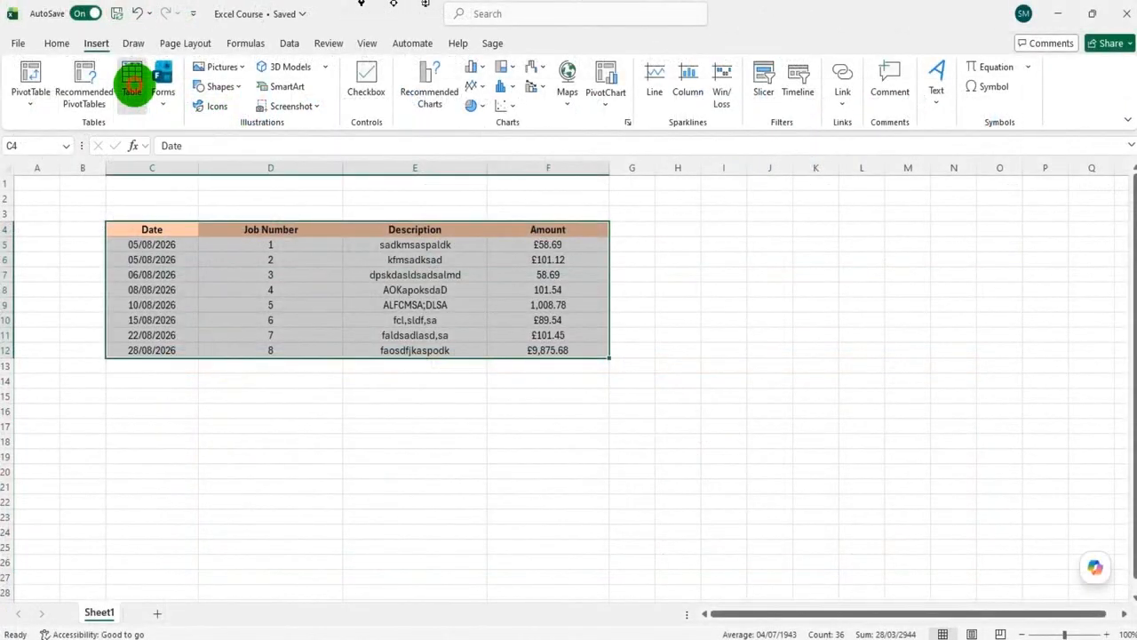
left_click(201, 114)
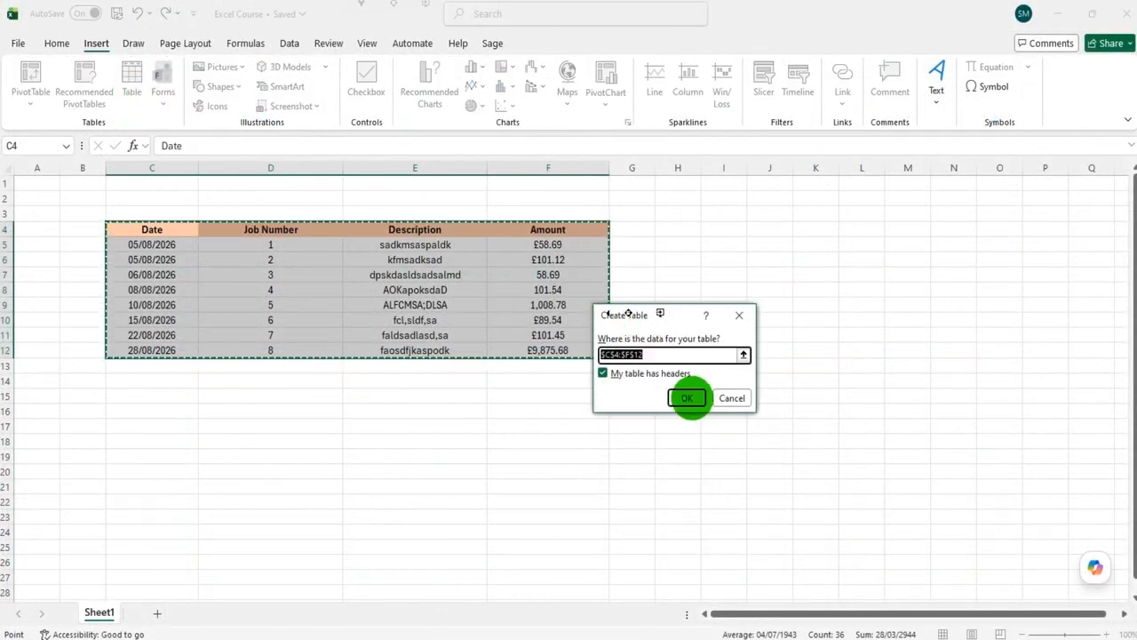
left_click(688, 399)
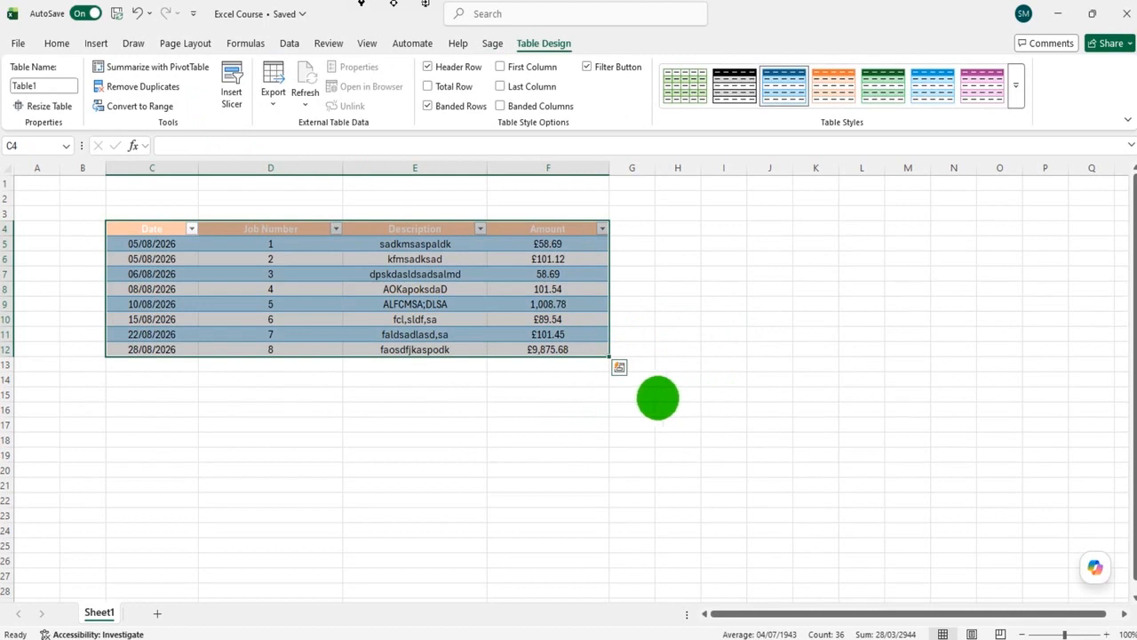
left_click(617, 409)
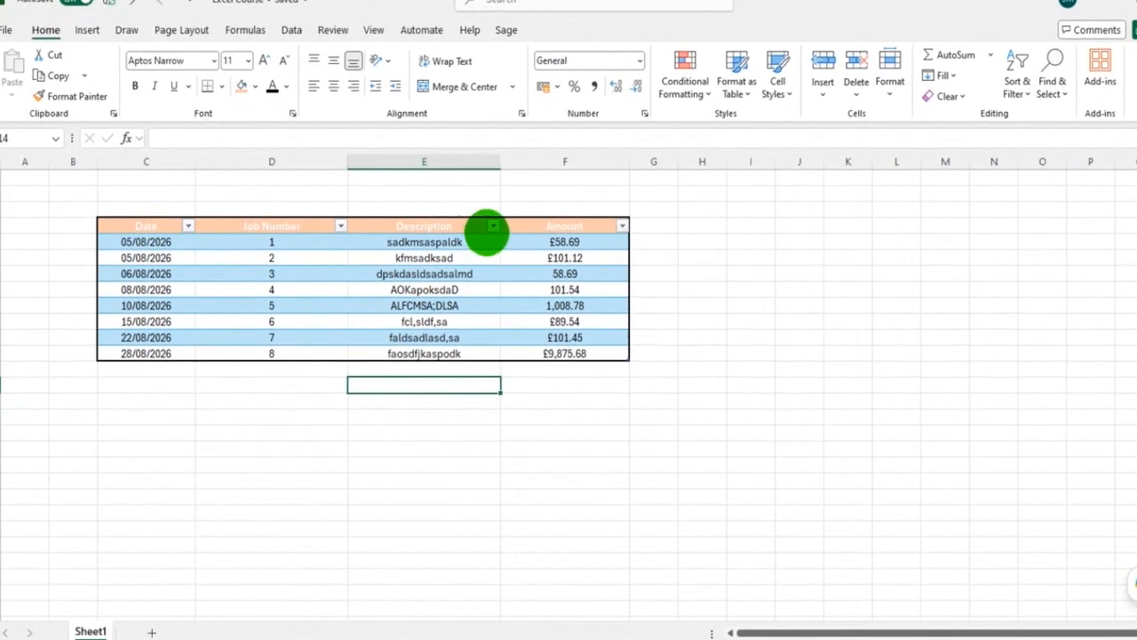
Sort the table by Description from A to Z.
left_click(487, 227)
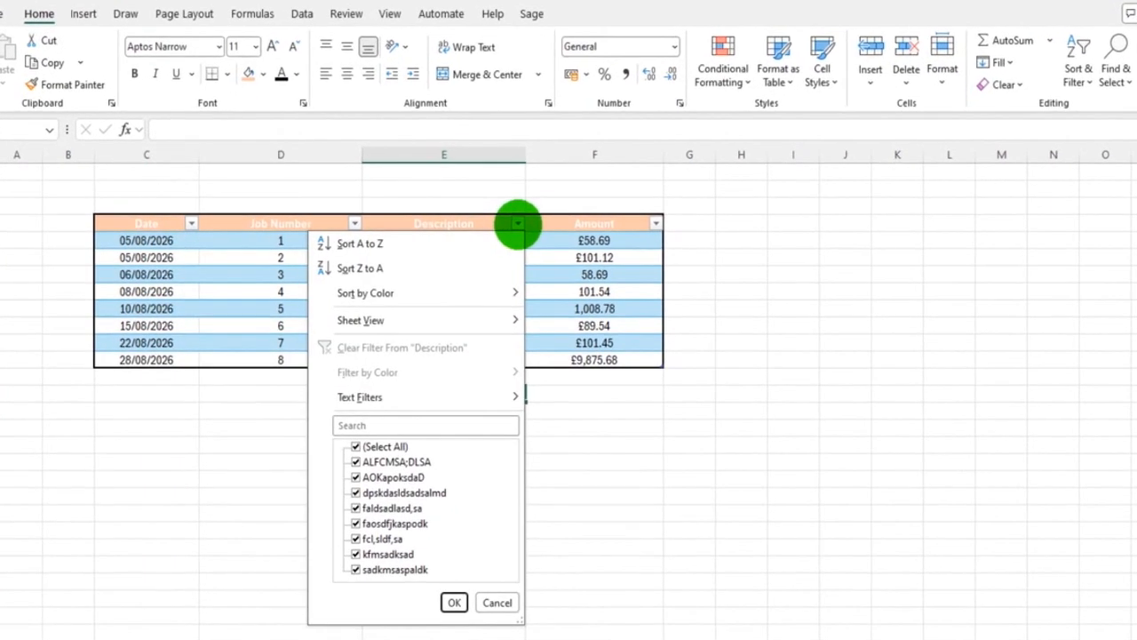
left_click(372, 242)
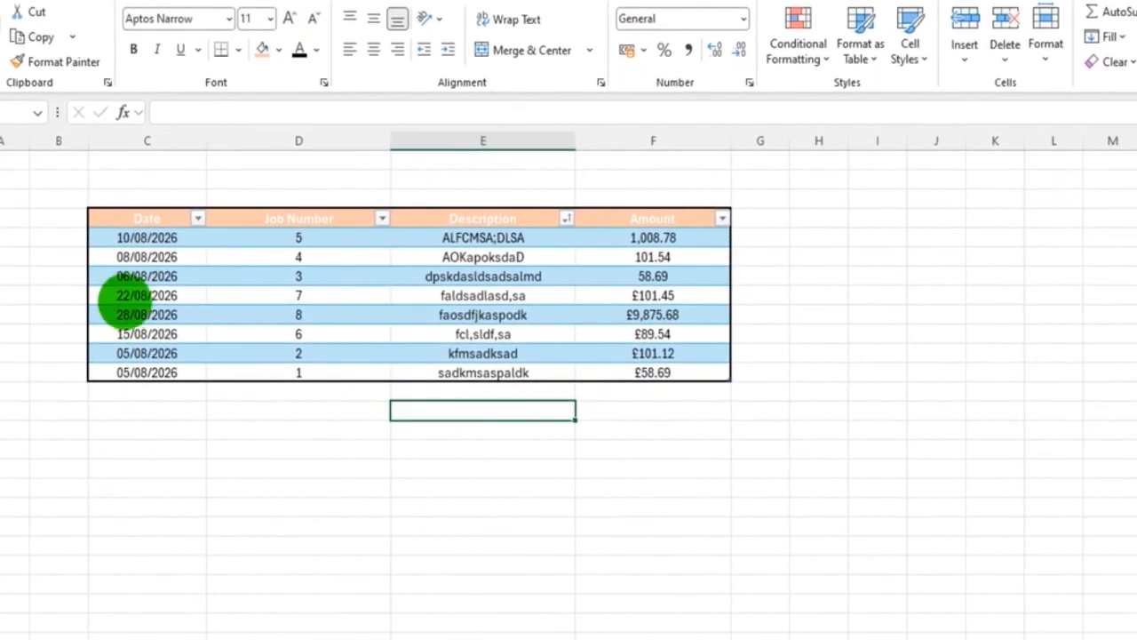
left_click(557, 335)
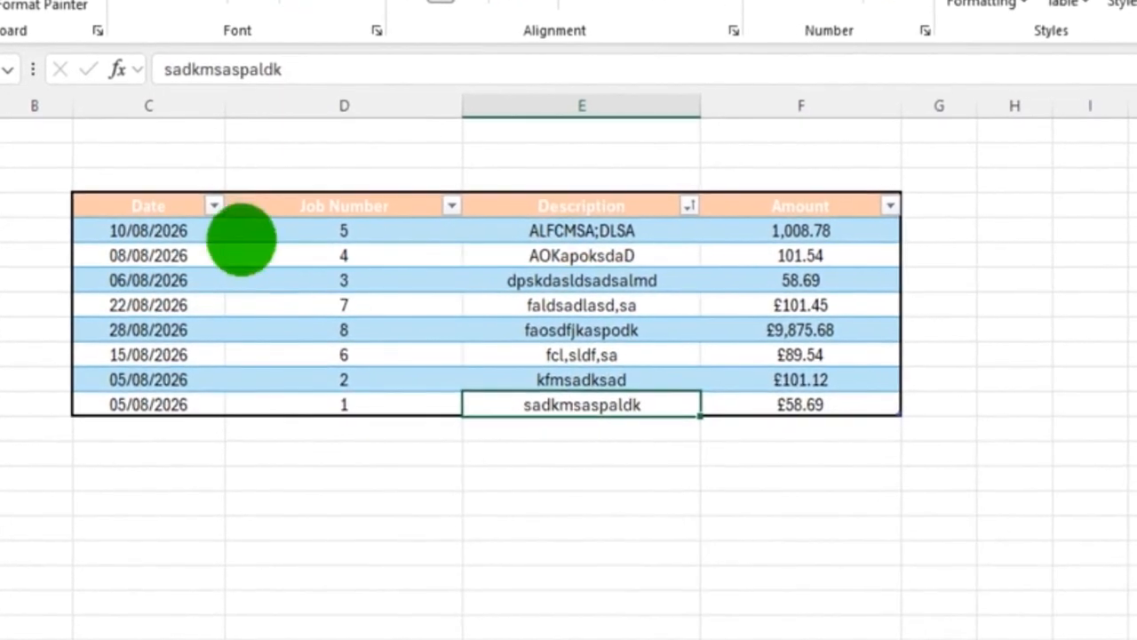
Sort the table by Date from oldest to newest, and re-sort it by Job Number from smallest to largest.
left_click(213, 206)
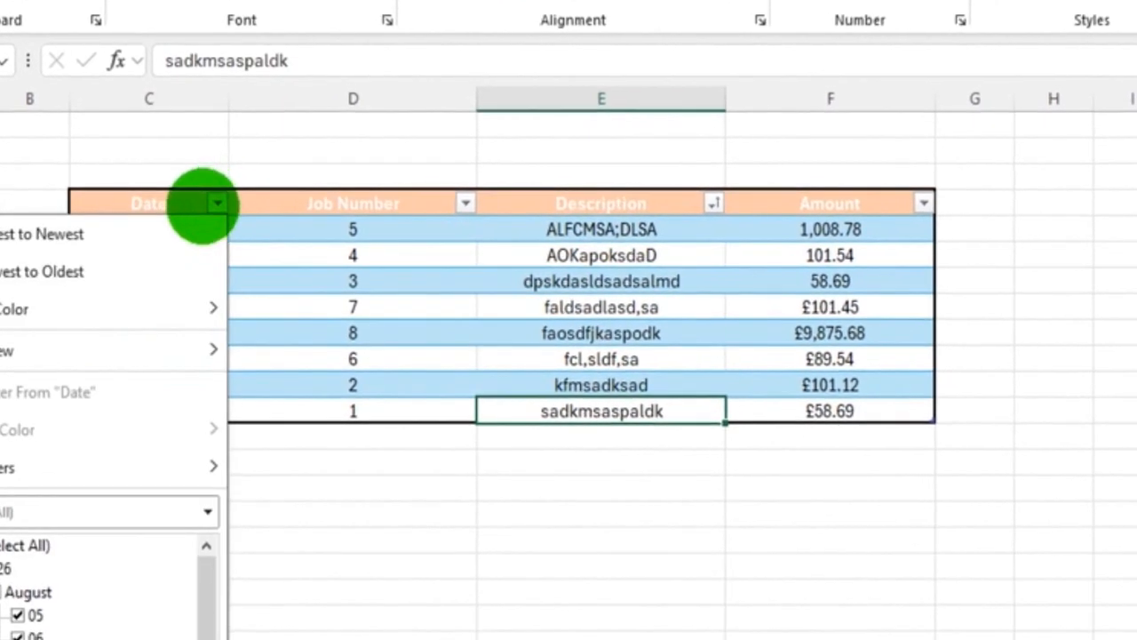
left_click(34, 234)
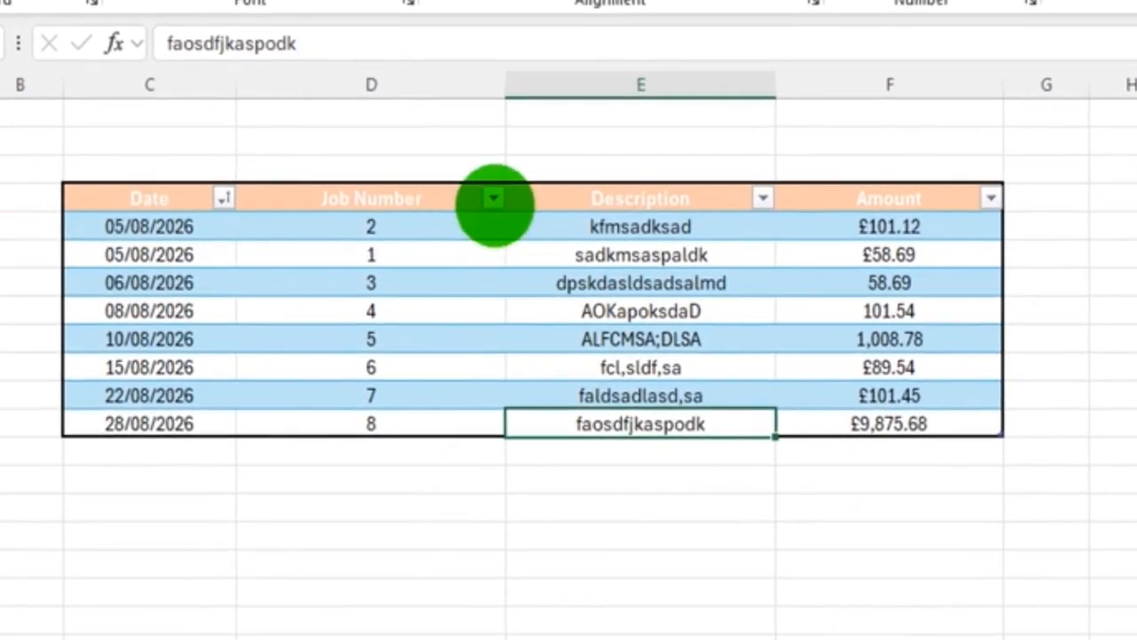
left_click(490, 199)
left_click(281, 230)
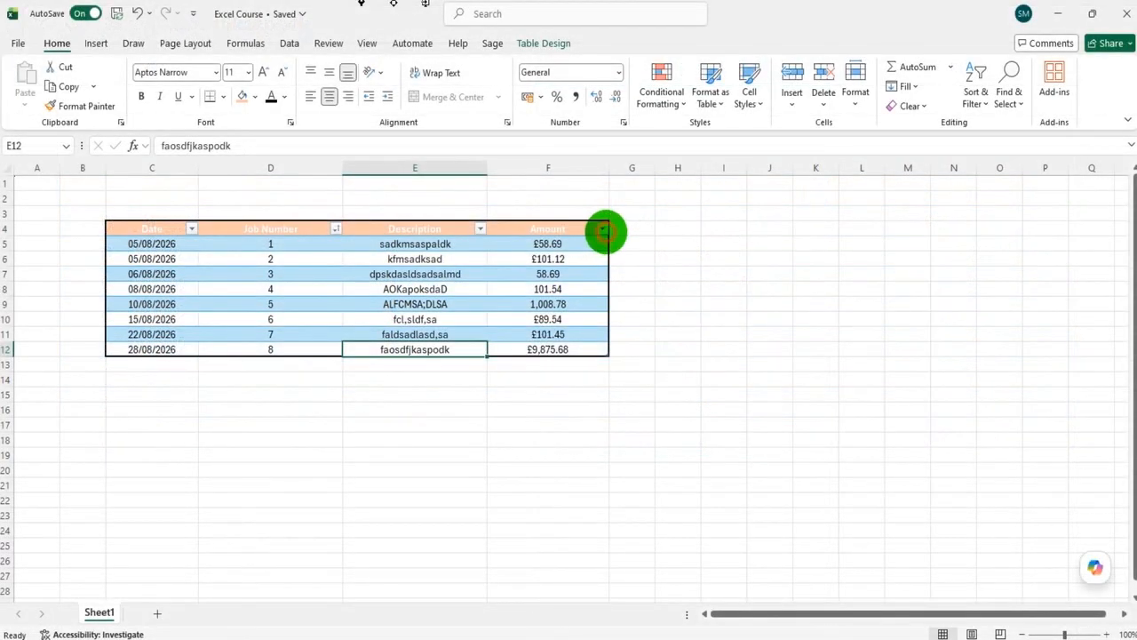
Sort the table by Amount from largest to smallest and check the order of the amounts.
left_click(604, 230)
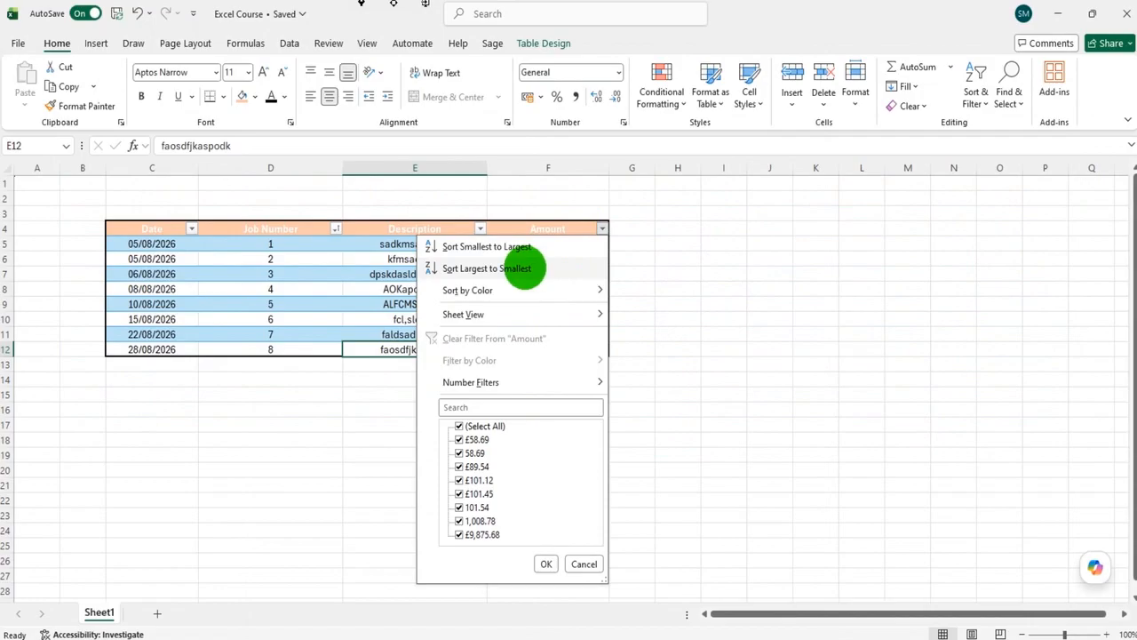
left_click(525, 269)
left_click(498, 350)
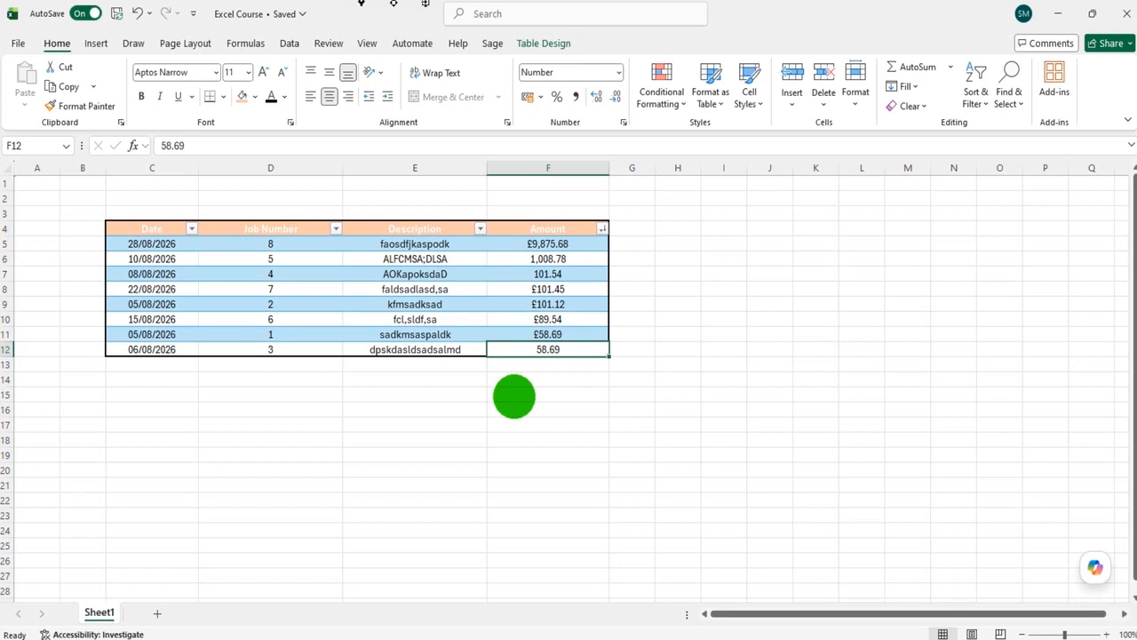
left_click(451, 408)
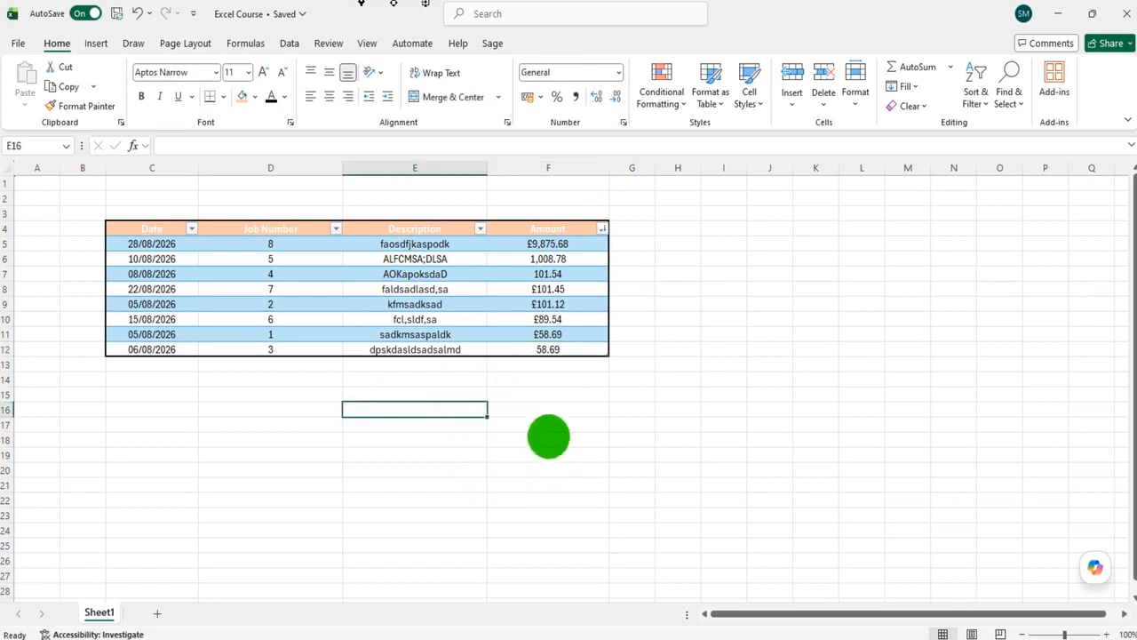
left_click_drag(525, 244, 520, 337)
left_click(436, 408)
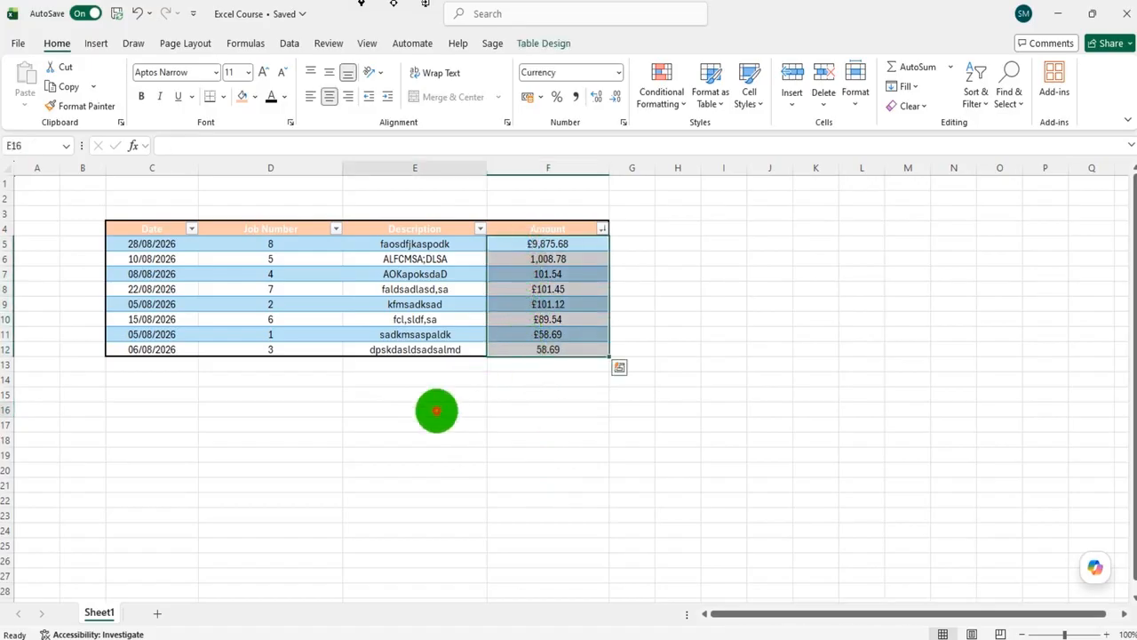